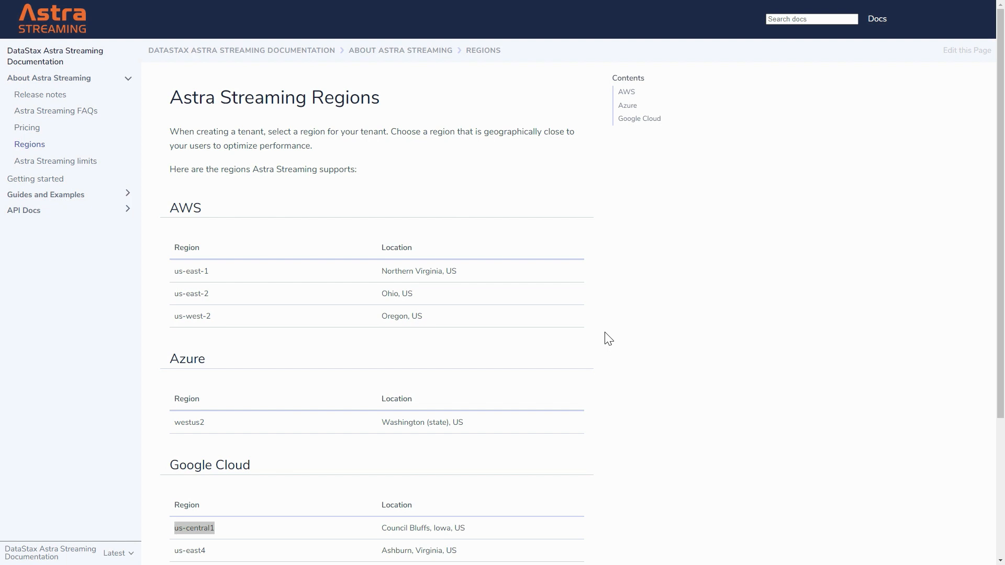
# - Review the Google Cloud regions supported by Astra Streaming and select the us-central1 region name
pyautogui.scroll(-2, 674, 422)
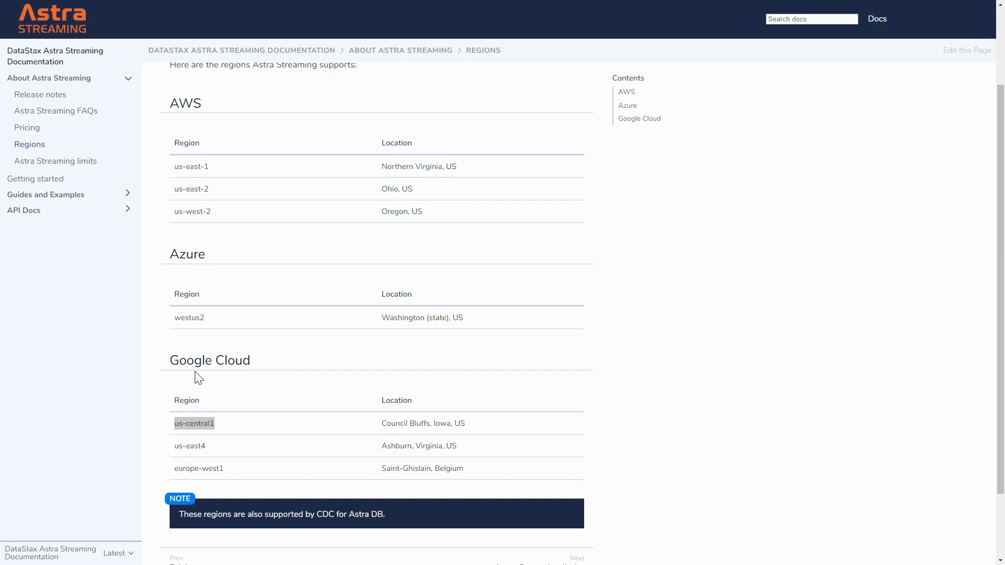
pyautogui.click(175, 423)
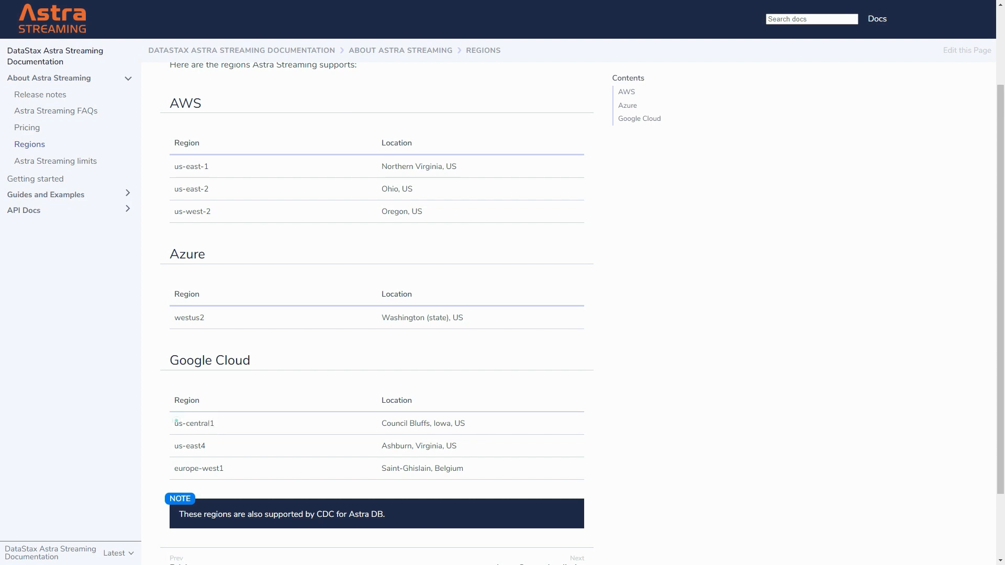
pyautogui.doubleClick(174, 423)
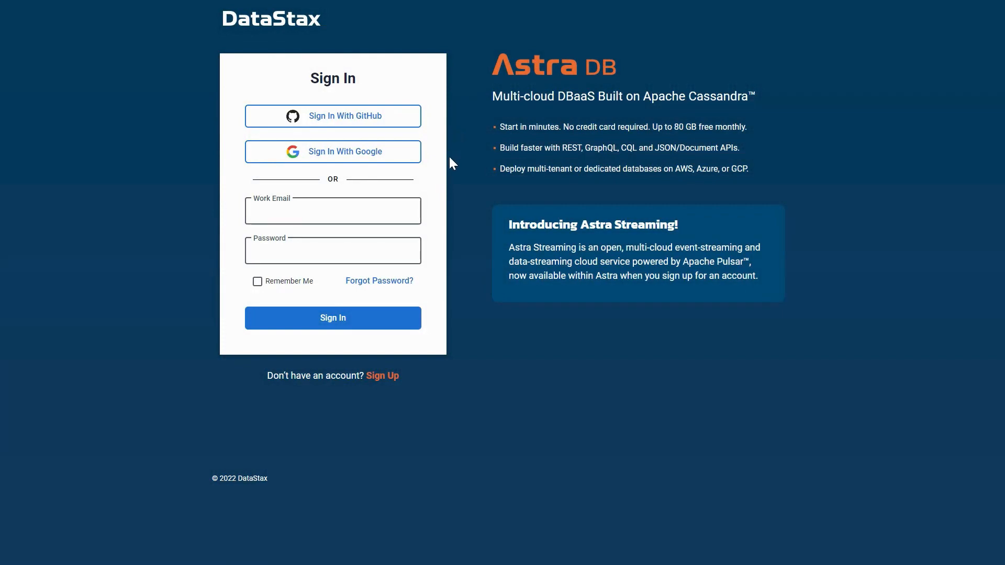
# - Sign in with Google and start a new database named my_company with keyspace our_product
pyautogui.click(399, 155)
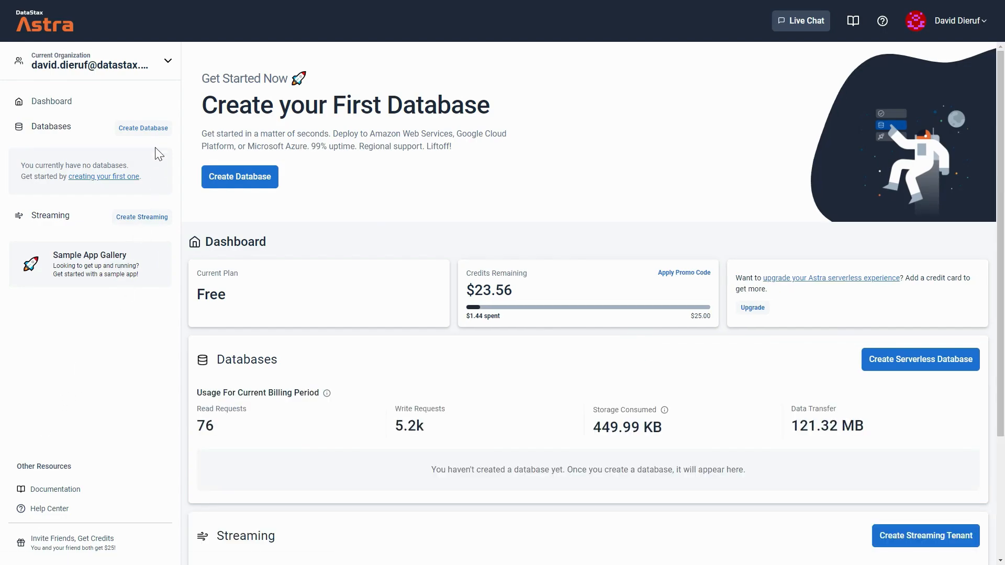
pyautogui.click(144, 130)
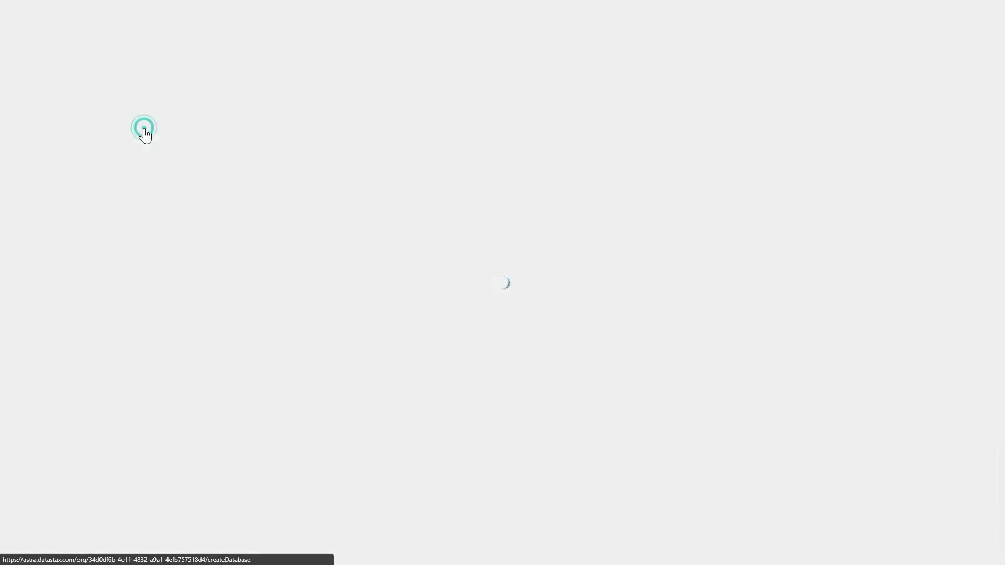
pyautogui.click(141, 215)
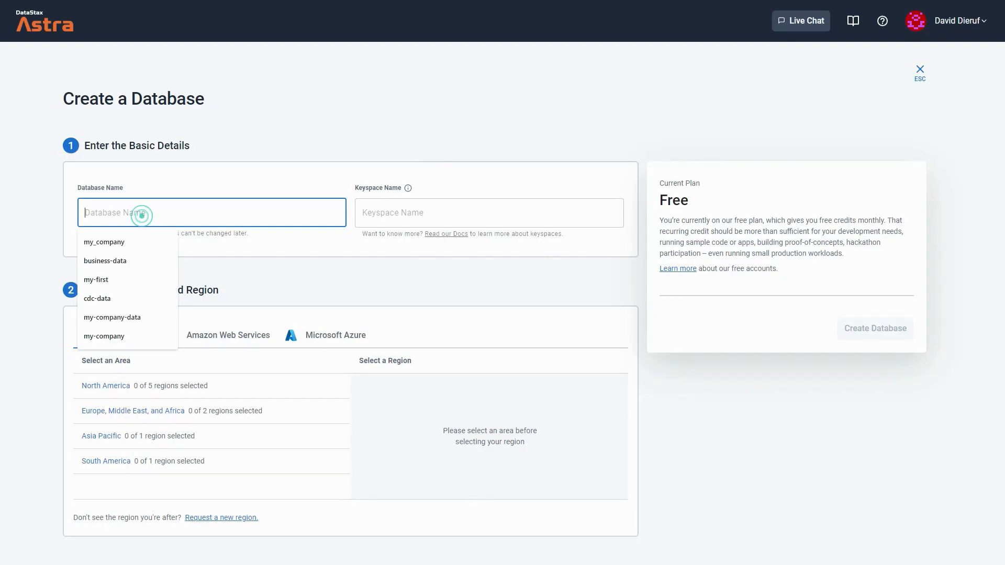
pyautogui.write('my_company')
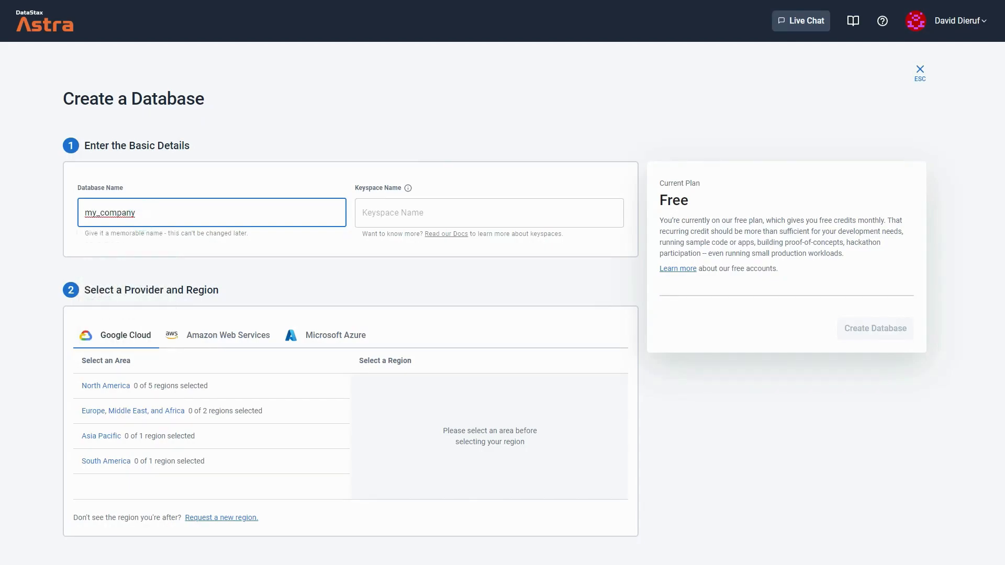
pyautogui.click(396, 213)
pyautogui.write('our_product')
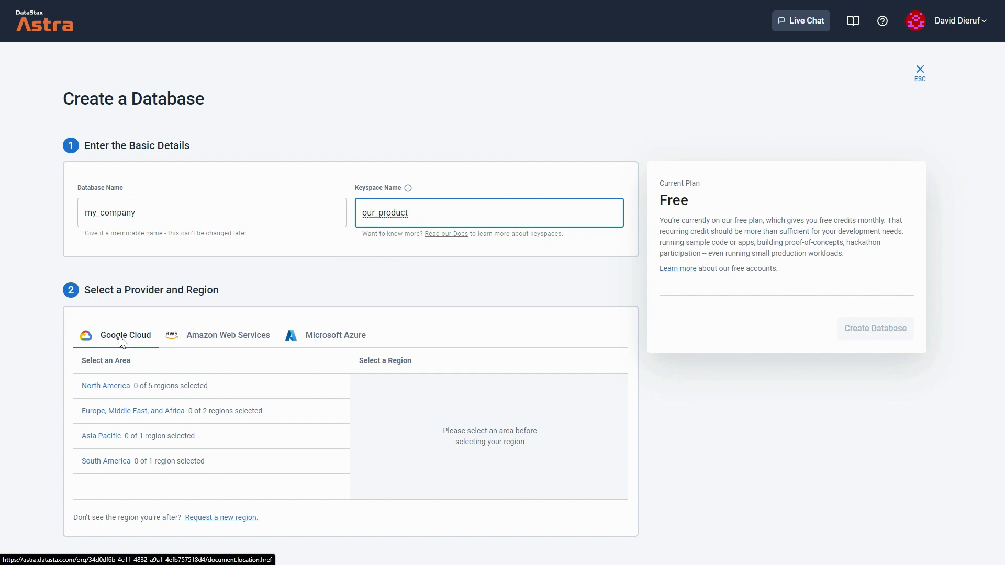
# - Choose the Google Cloud North America region us-central1 (Council Bluffs, Iowa) and create the database
pyautogui.click(287, 385)
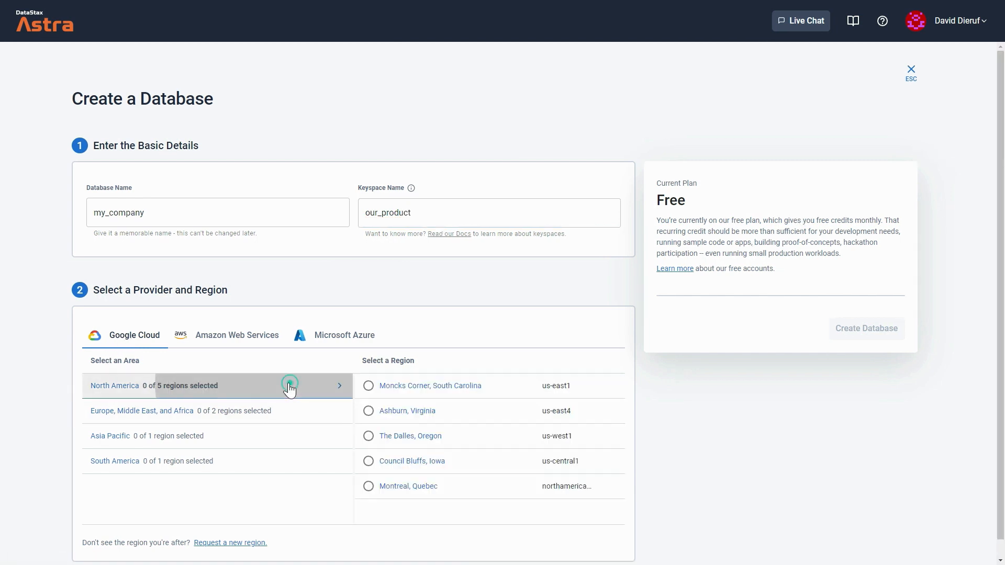
pyautogui.click(472, 463)
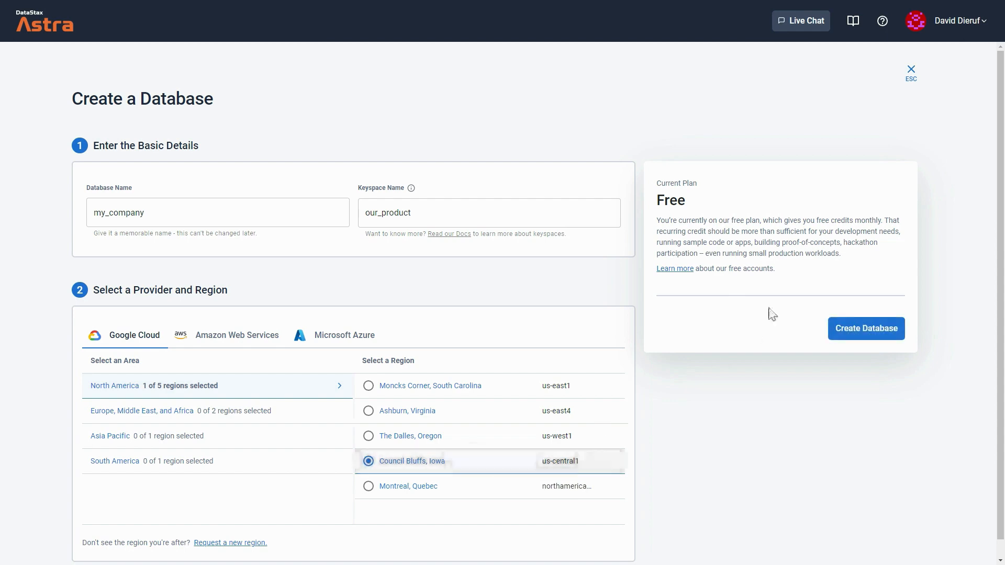
pyautogui.click(866, 335)
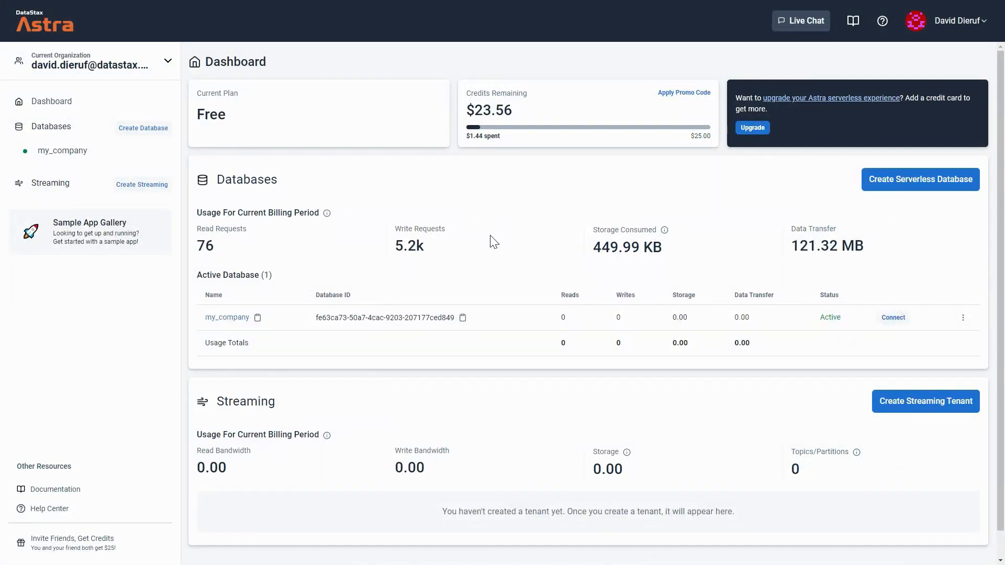
# - In the my_company CQL console, create table our_product.all_accounts with id uuid primary key, full_name text and email text
pyautogui.click(72, 150)
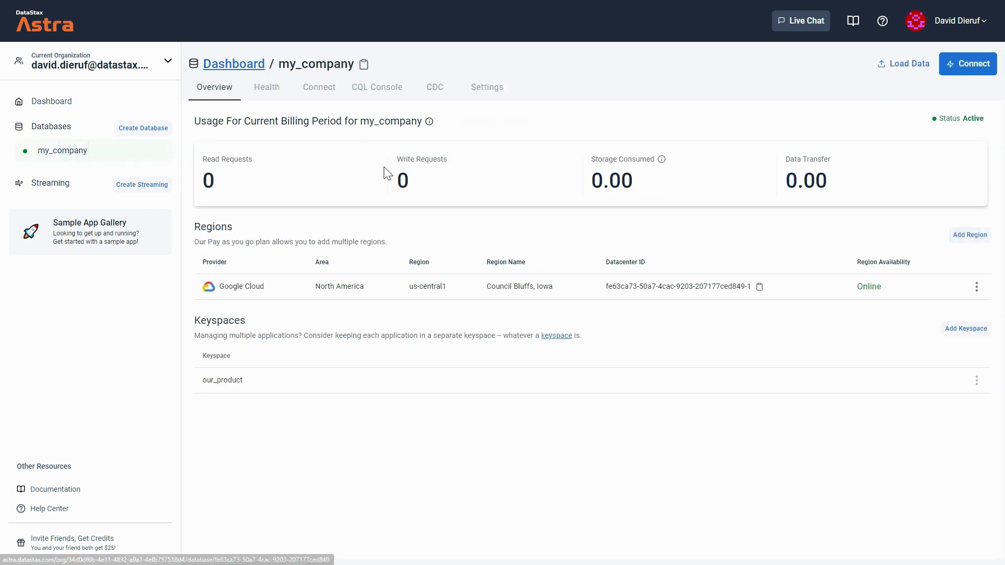
pyautogui.click(389, 90)
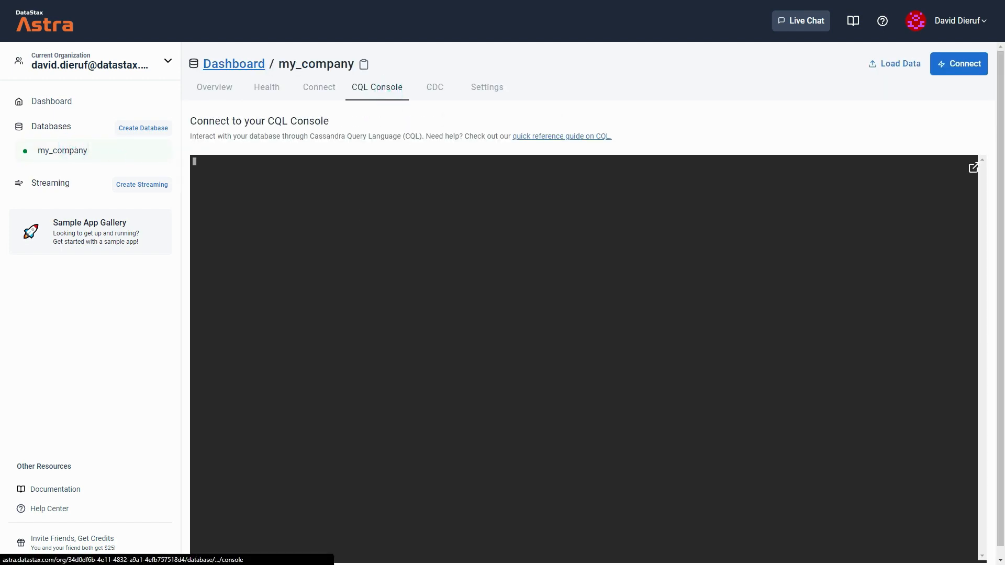
pyautogui.hotkey('ctrl', 'v')
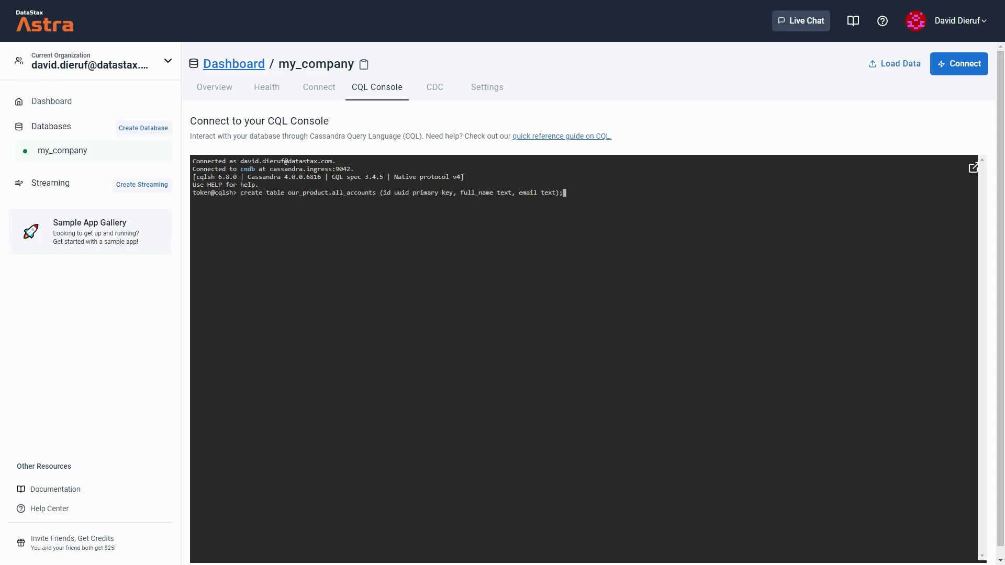
pyautogui.moveTo(375, 192); pyautogui.dragTo(332, 193)
pyautogui.hotkey('ctrl', 'c')
pyautogui.doubleClick(385, 193)
pyautogui.doubleClick(476, 193)
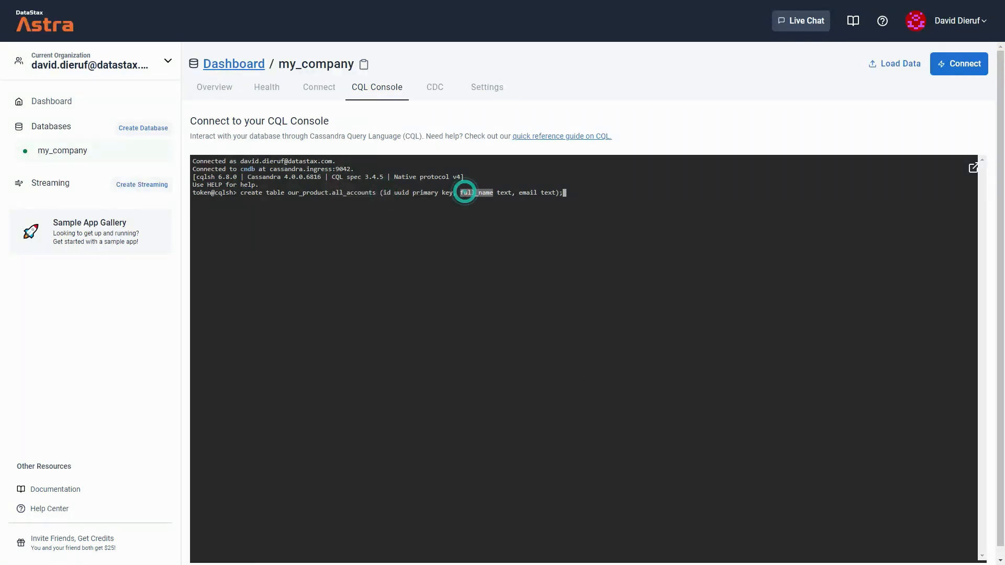
pyautogui.doubleClick(527, 192)
pyautogui.click(576, 193)
pyautogui.press('Return')
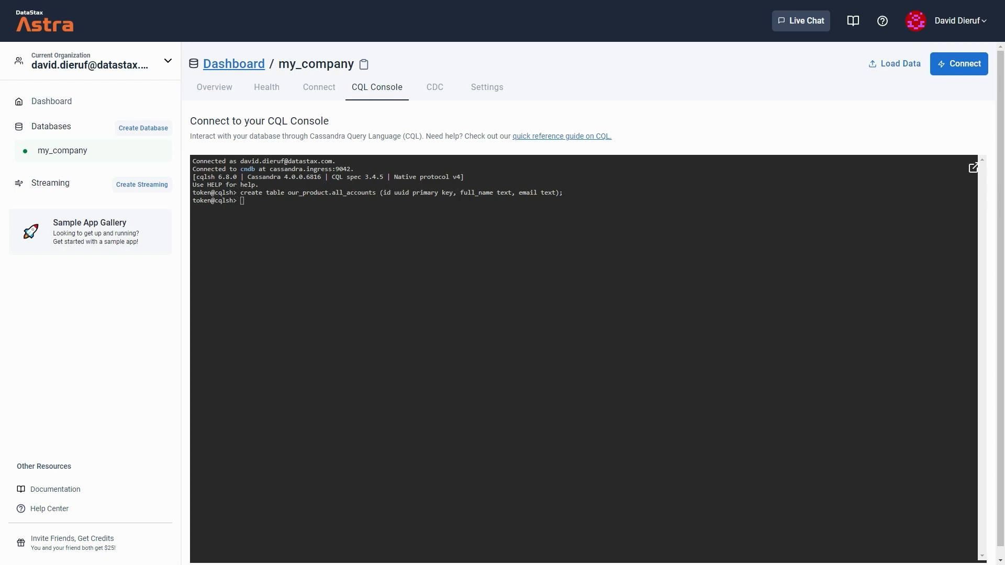
# - Create a second table our_product.cdc_accounts with the same id, full_name and email columns
pyautogui.click(332, 281)
pyautogui.write('create table our_product.cdc_accounts (id uuid primary key, full_name text, email text);')
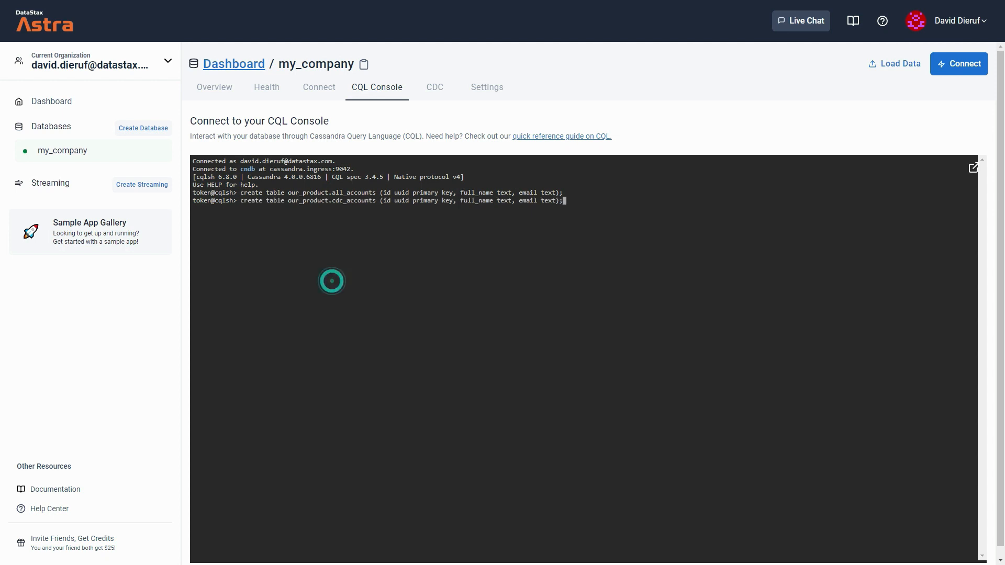
pyautogui.moveTo(376, 202); pyautogui.dragTo(332, 201)
pyautogui.click(587, 359)
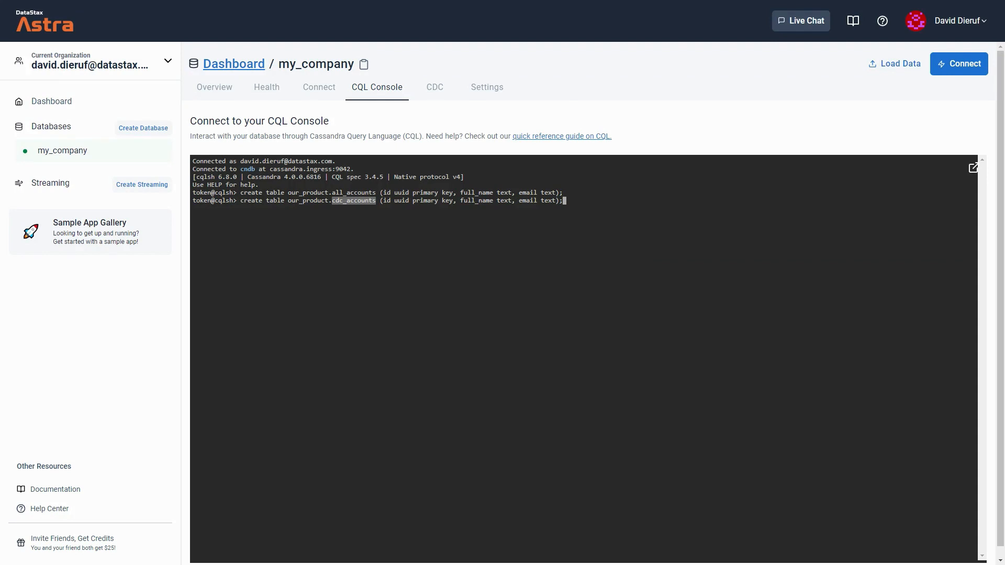
pyautogui.click(566, 201)
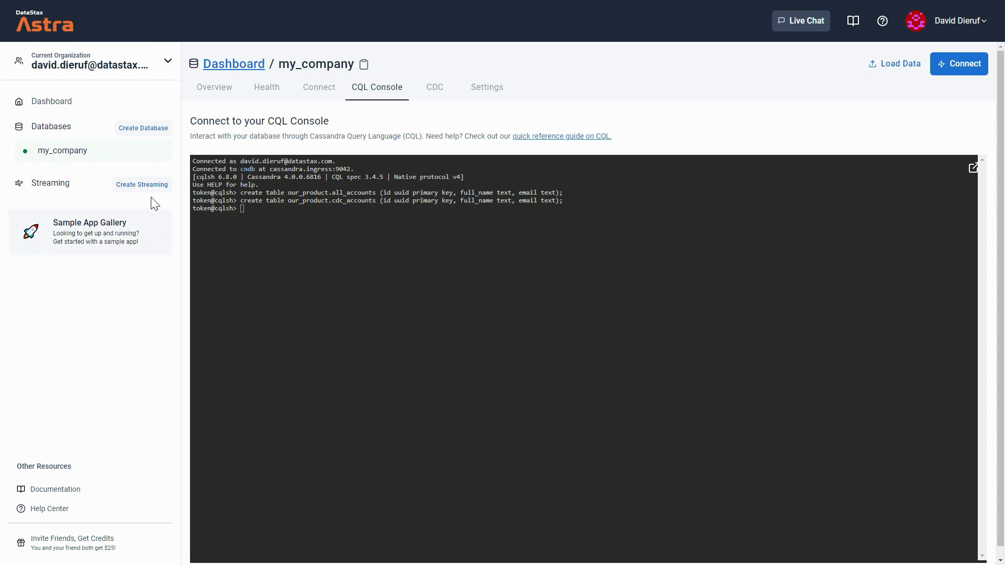
# - Create a streaming tenant named my-company-streams in the Google Cloud uscentral1 region
pyautogui.click(142, 185)
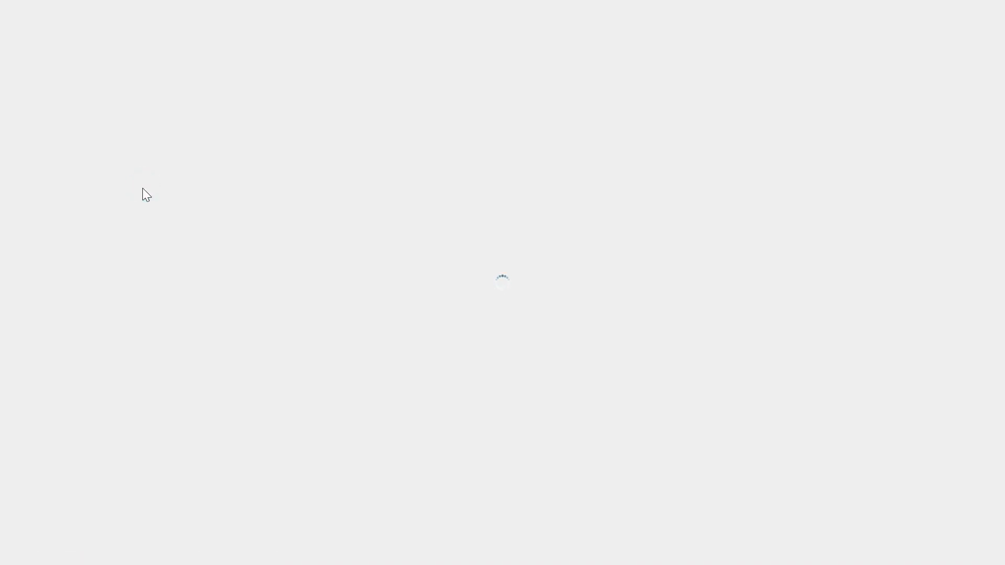
pyautogui.write('my-company-streams')
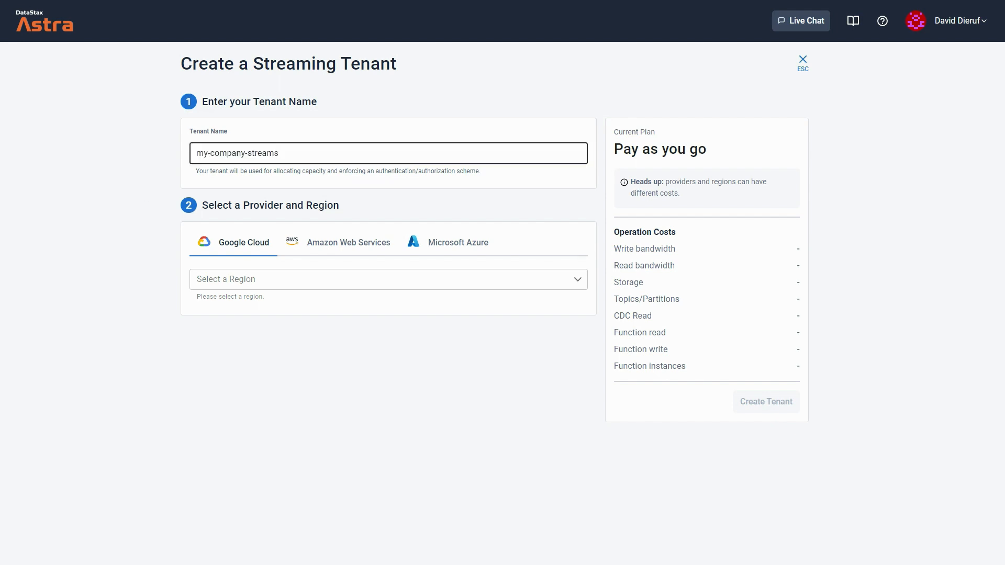
pyautogui.click(269, 281)
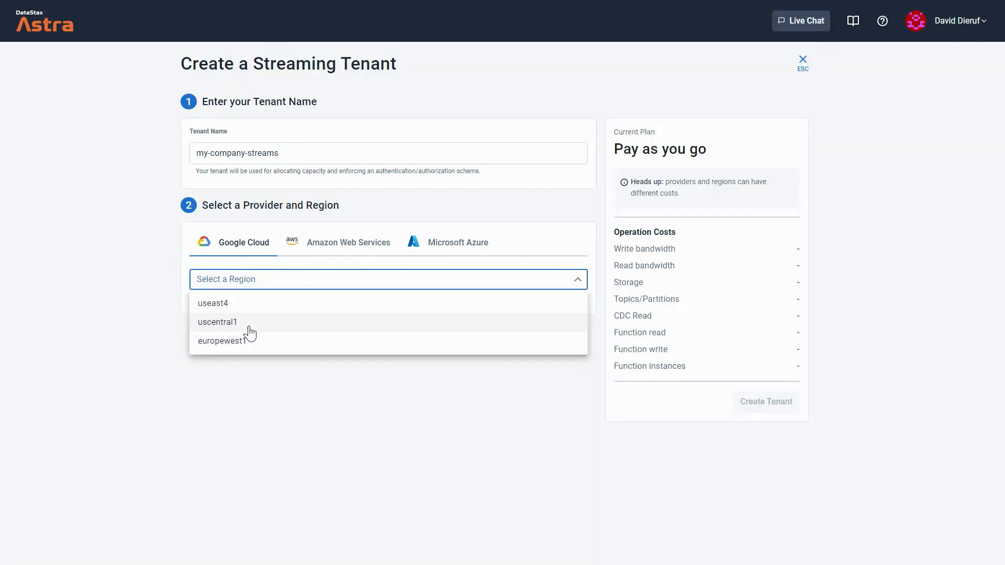
pyautogui.click(249, 333)
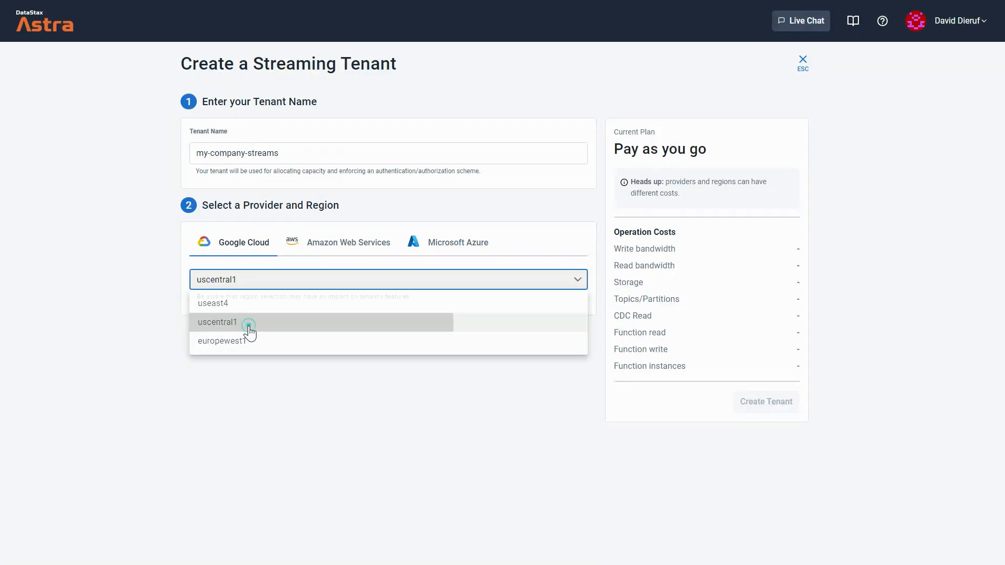
pyautogui.click(755, 402)
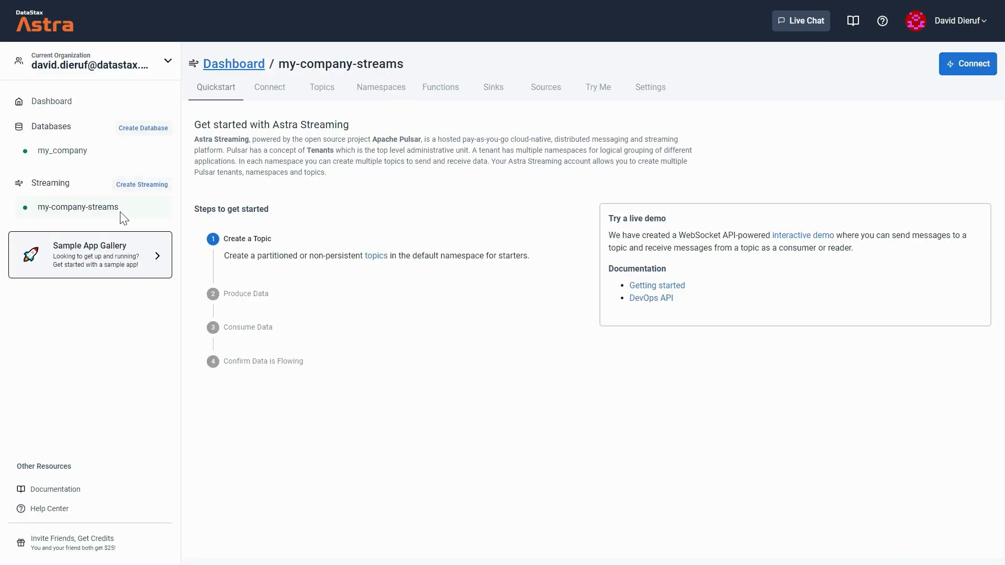
# - Enable CDC on the my_company database for table all_accounts in keyspace our_product, sending events to the my-company-streams tenant
pyautogui.click(76, 156)
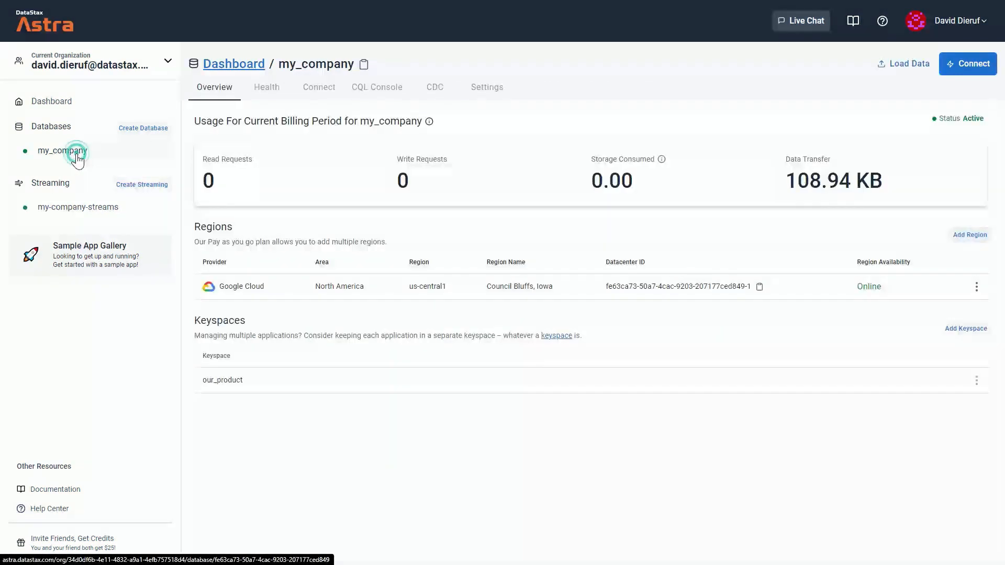
pyautogui.click(434, 95)
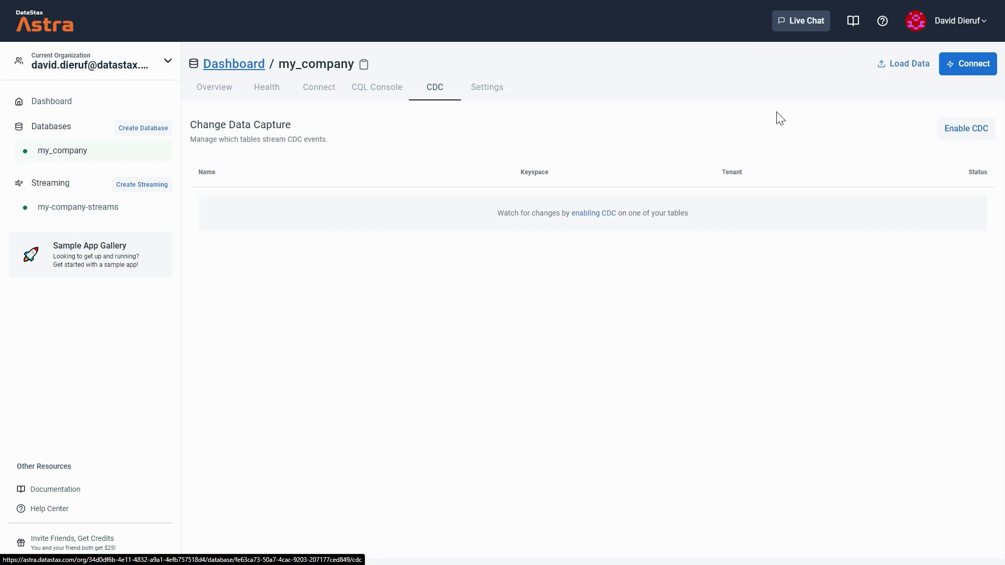
pyautogui.click(967, 129)
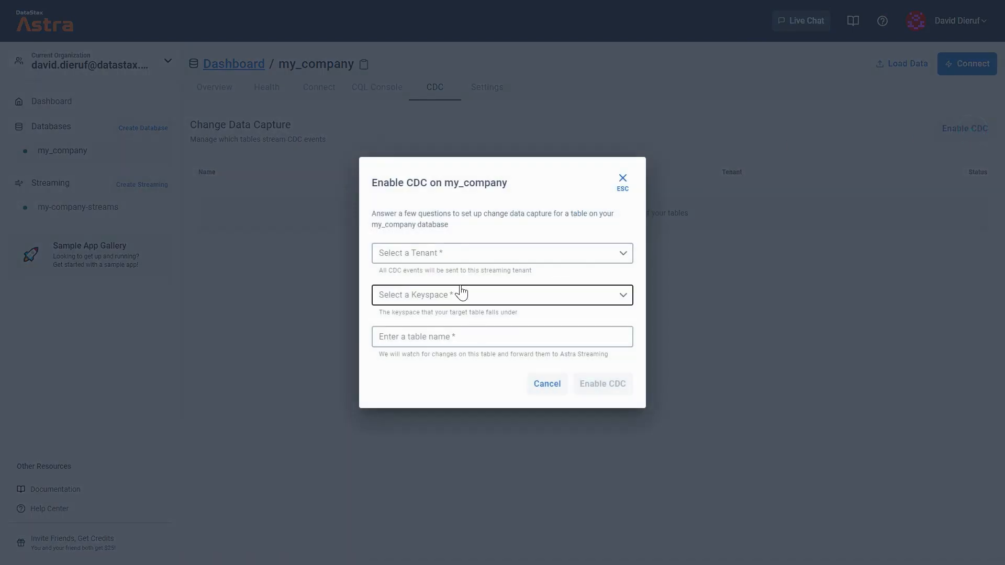
pyautogui.click(448, 256)
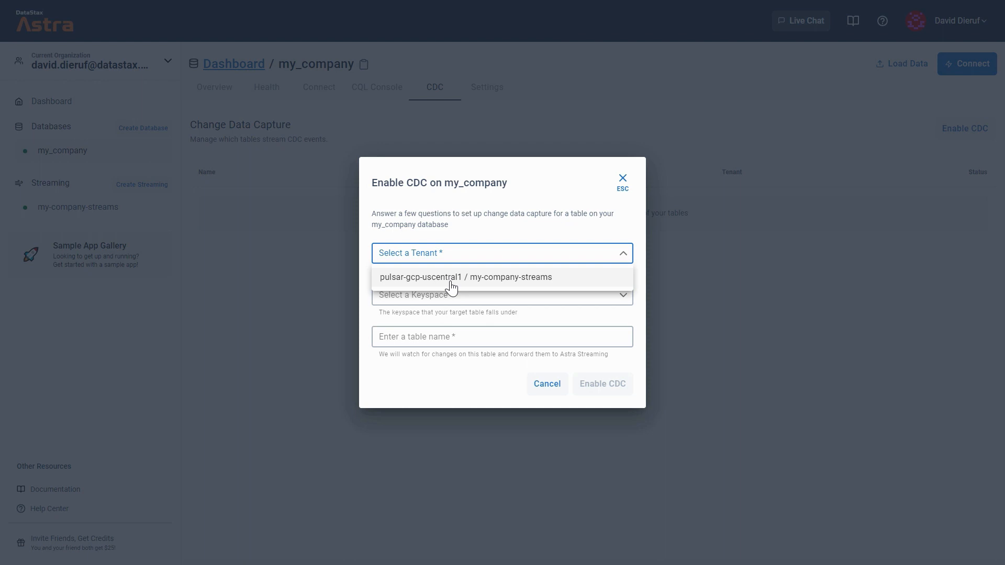
pyautogui.click(451, 278)
pyautogui.click(450, 294)
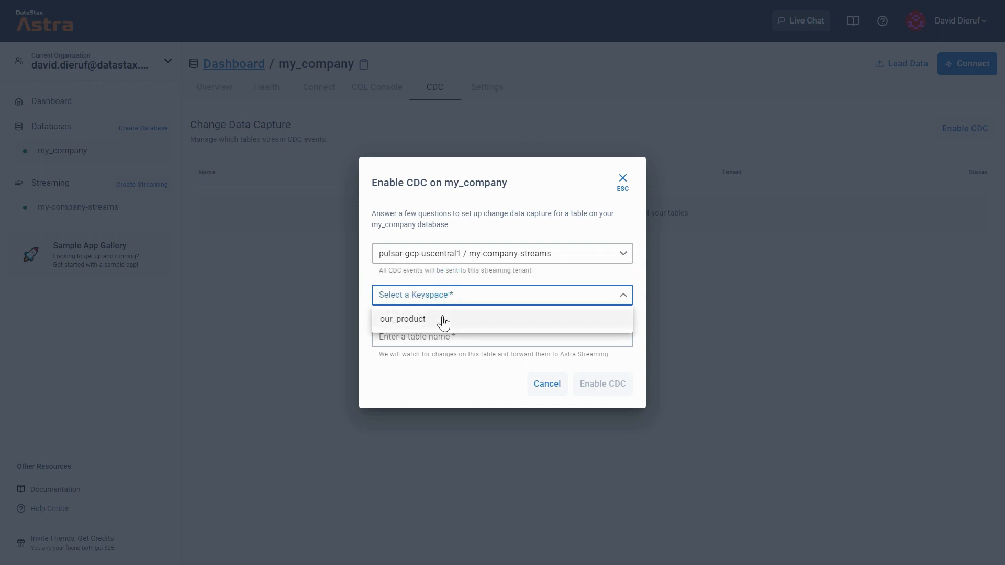
pyautogui.click(443, 321)
pyautogui.click(442, 336)
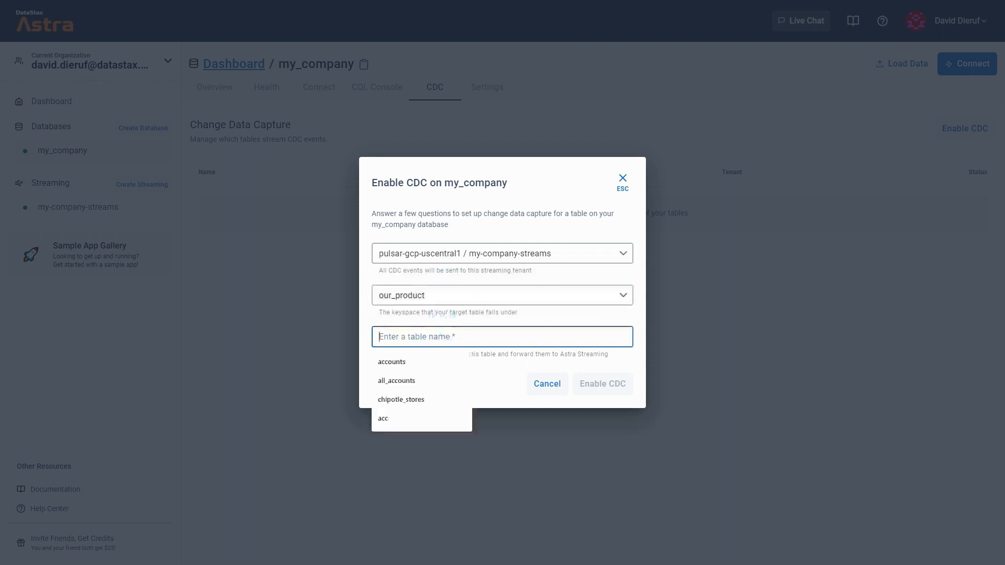
pyautogui.hotkey('ctrl', 'v')
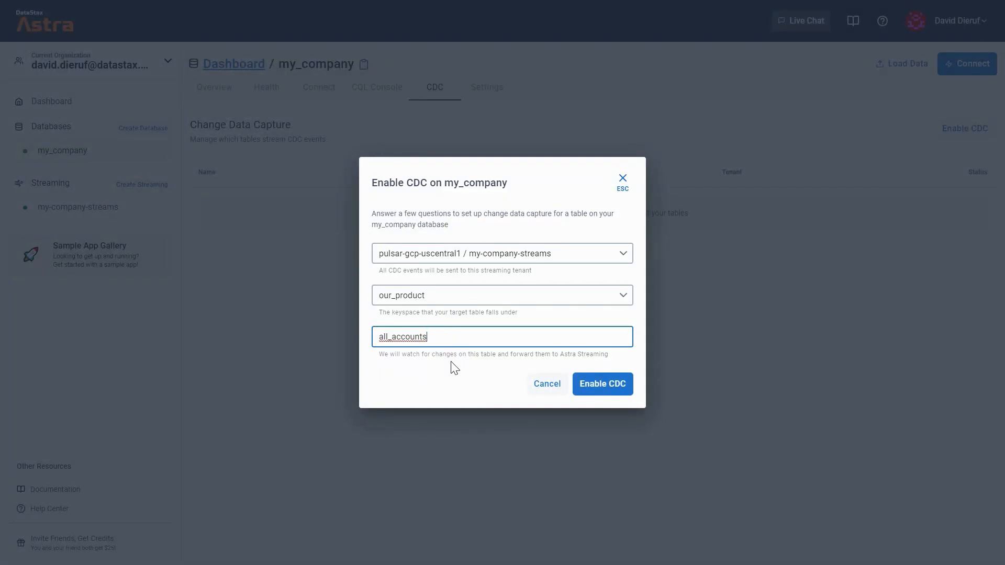
pyautogui.click(596, 381)
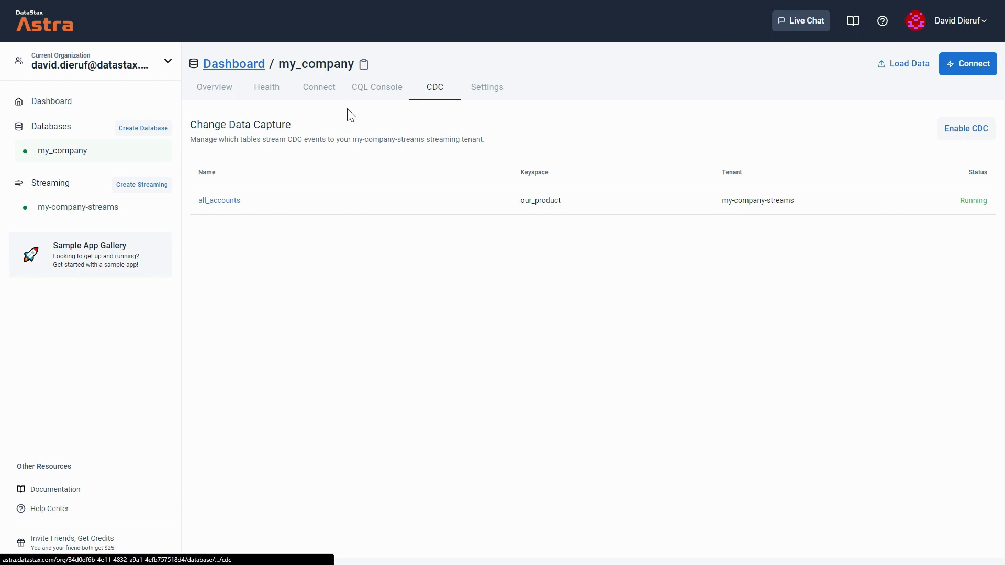
# - In the CQL console, insert a sample row with an id, full name and e-mail into our_product.all_accounts
pyautogui.click(360, 89)
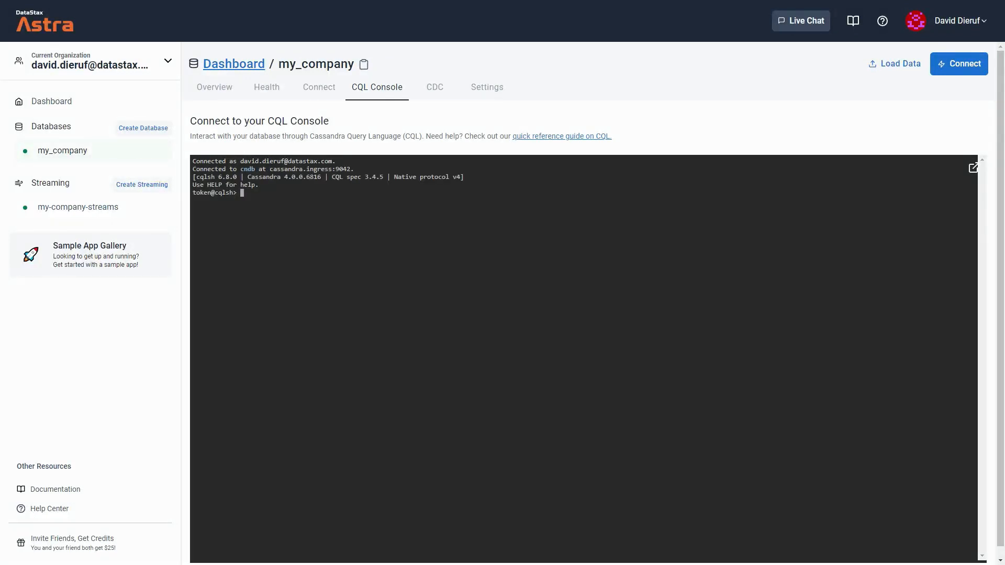
pyautogui.hotkey('ctrl', 'v')
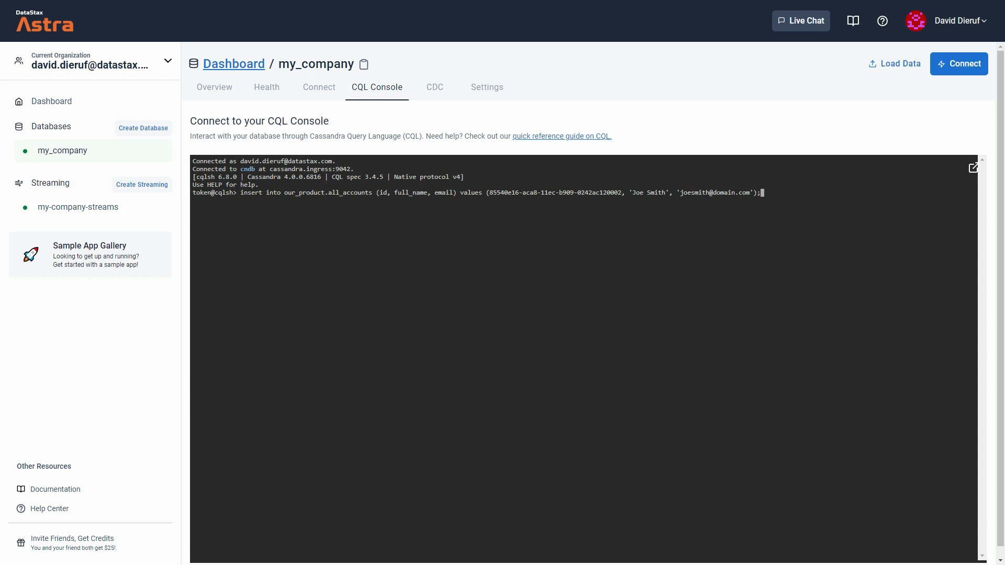
pyautogui.press('Return')
# - Open the current organization's token management settings
pyautogui.click(102, 58)
pyautogui.click(117, 170)
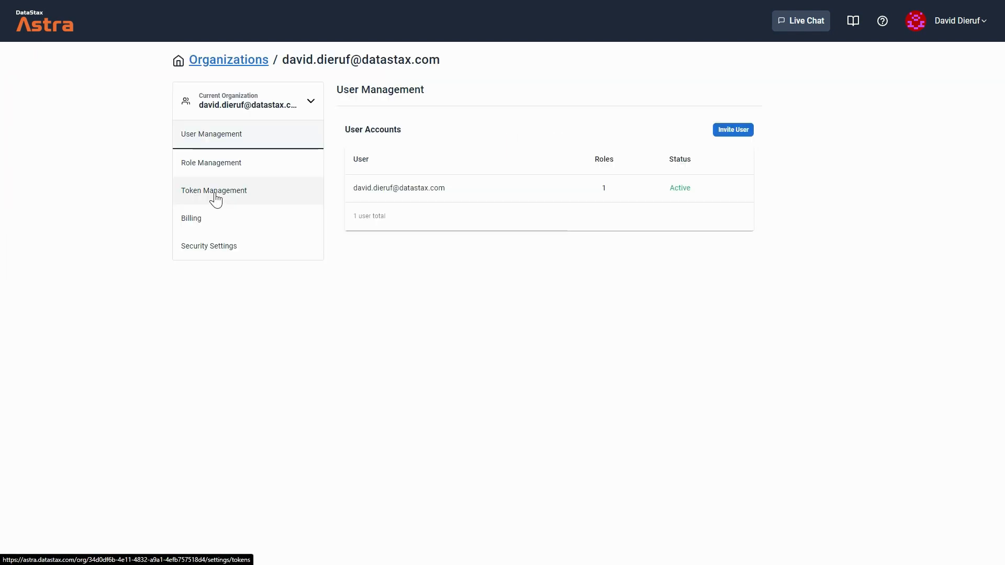
# - Generate a new application token with the Organization Administrator role and copy the token
pyautogui.click(215, 195)
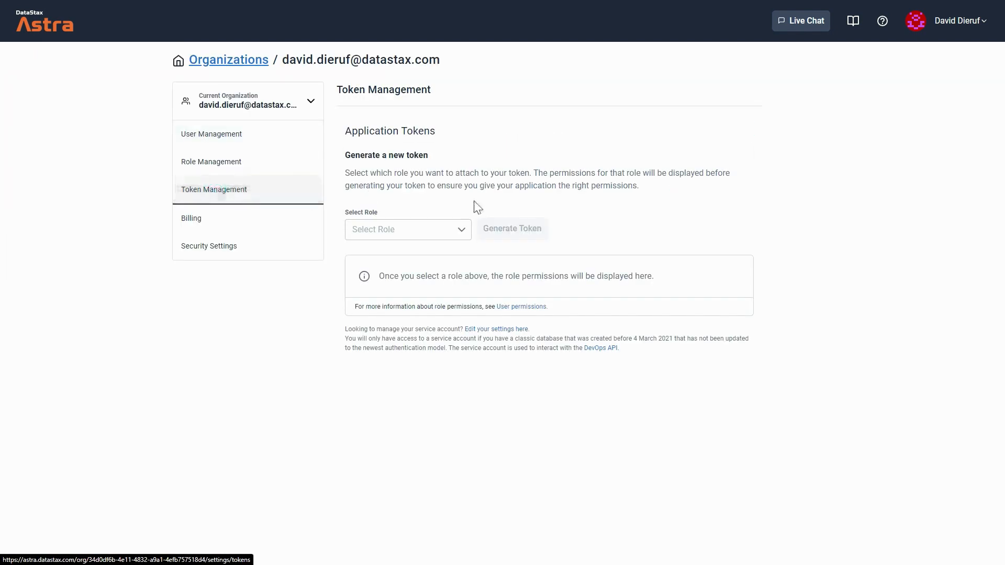
pyautogui.click(463, 233)
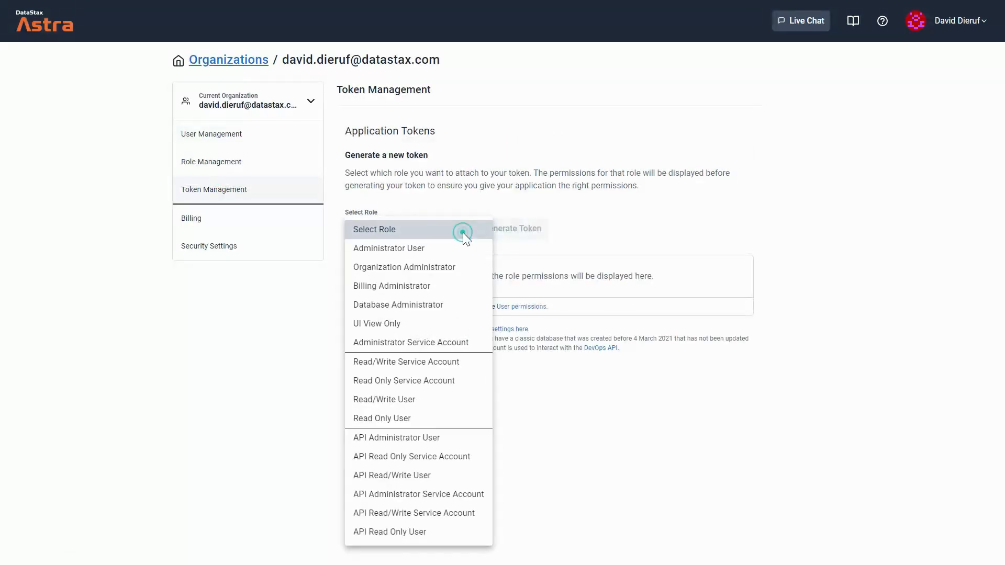
pyautogui.click(421, 271)
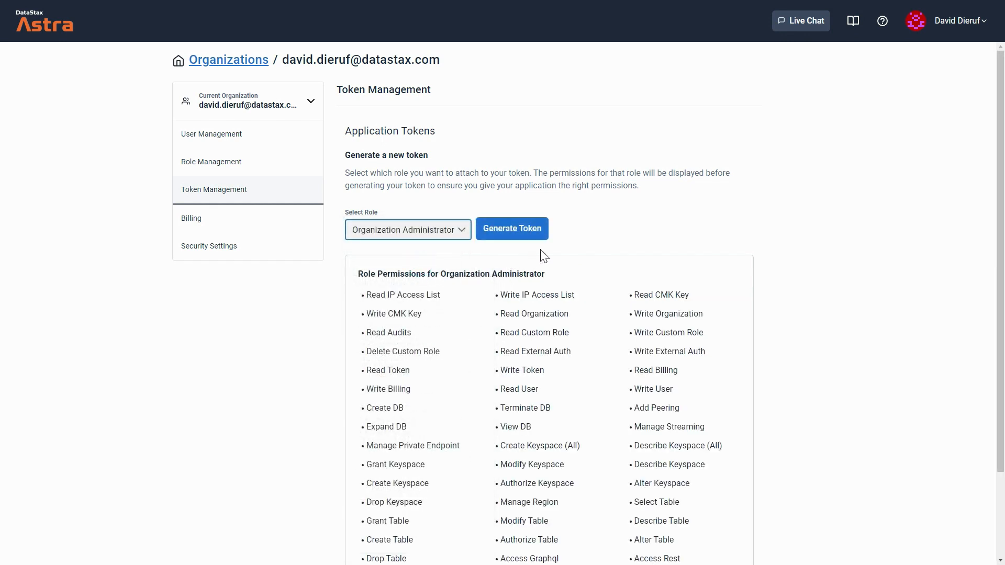
pyautogui.click(530, 230)
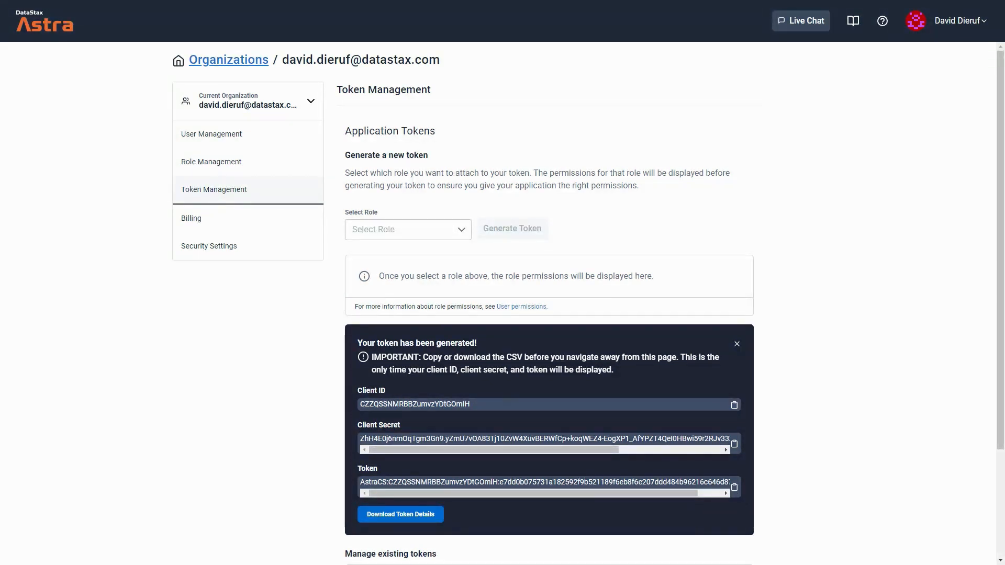
pyautogui.click(735, 487)
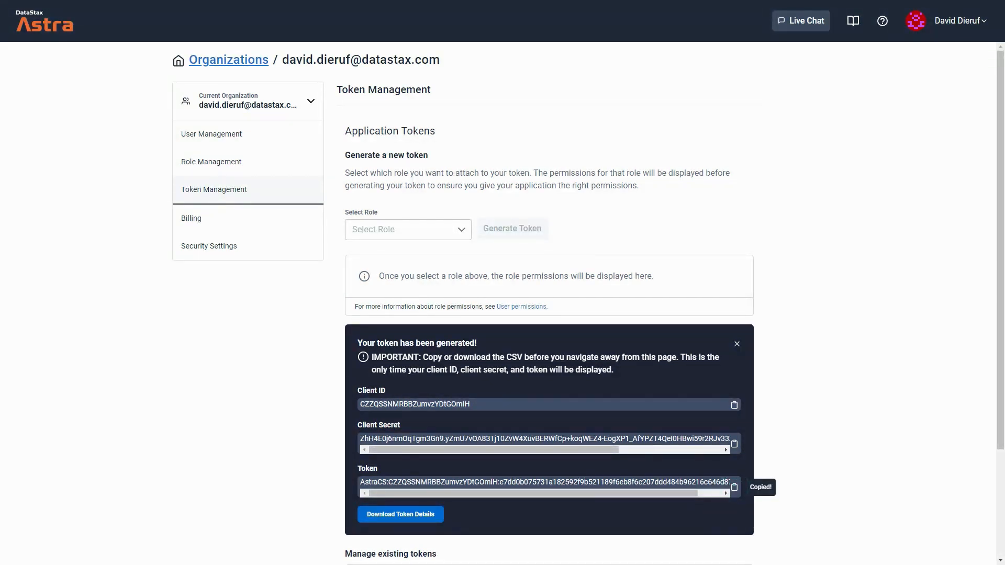
# - Start a new sink on the my-company-streams tenant in namespace astracdc, sink type Astra DB, named astra-account-sink
pyautogui.click(47, 29)
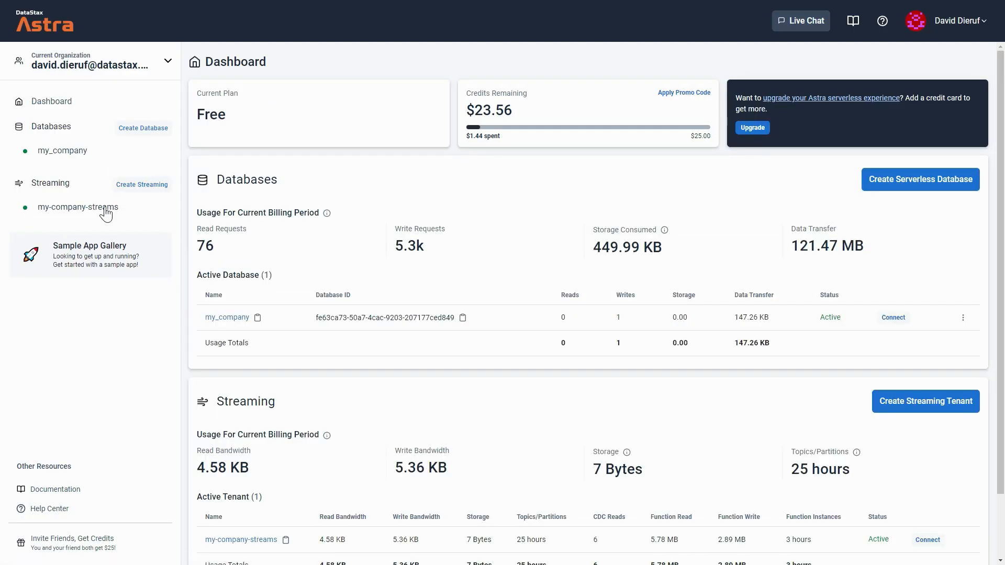
pyautogui.click(94, 209)
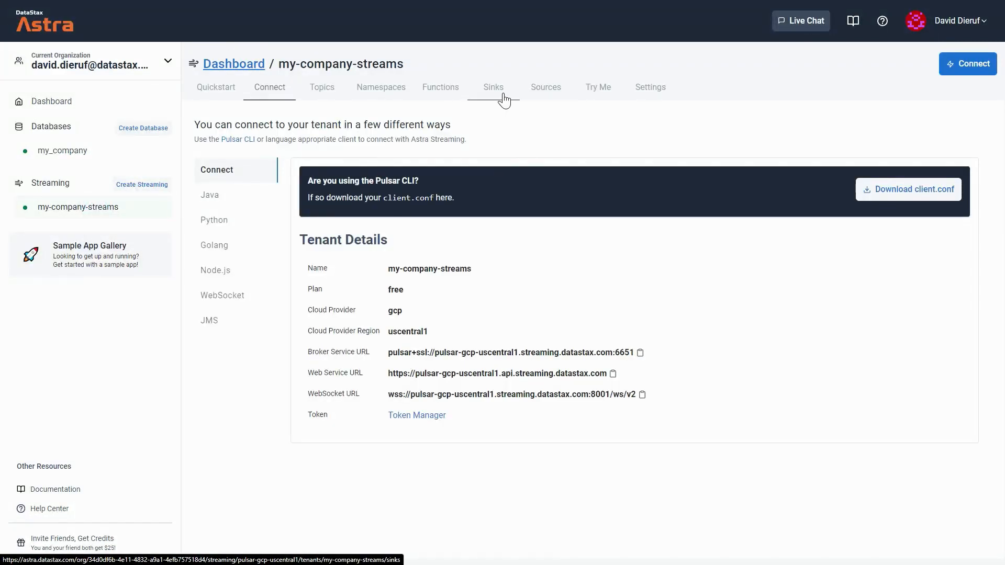
pyautogui.click(500, 96)
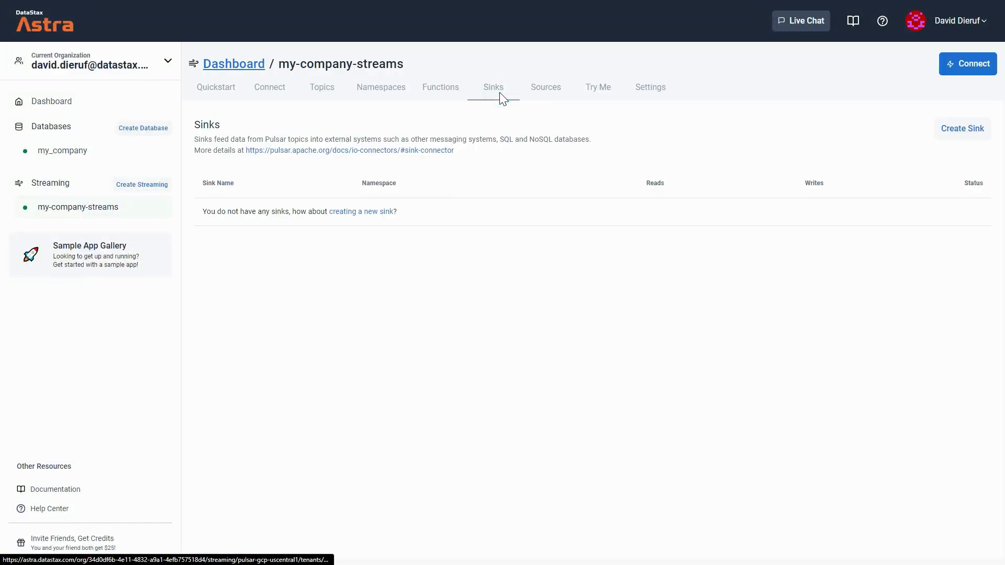
pyautogui.click(961, 130)
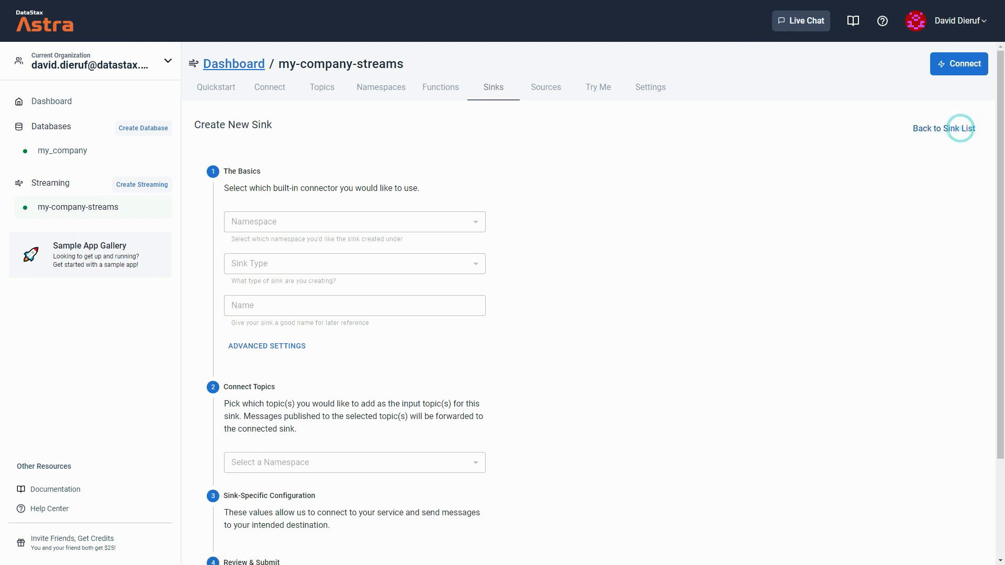
pyautogui.scroll(-1, 476, 168)
pyautogui.click(476, 169)
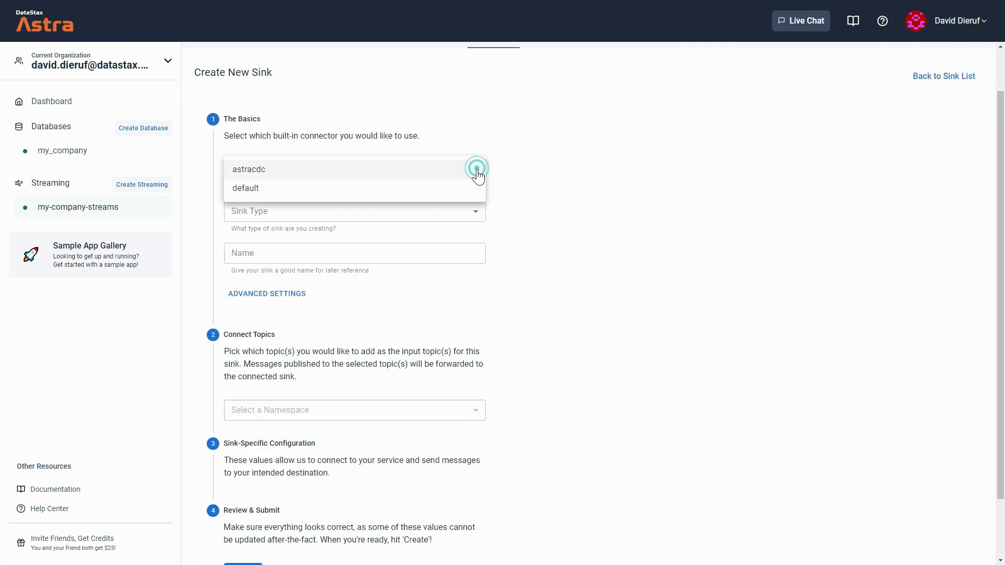
pyautogui.click(260, 177)
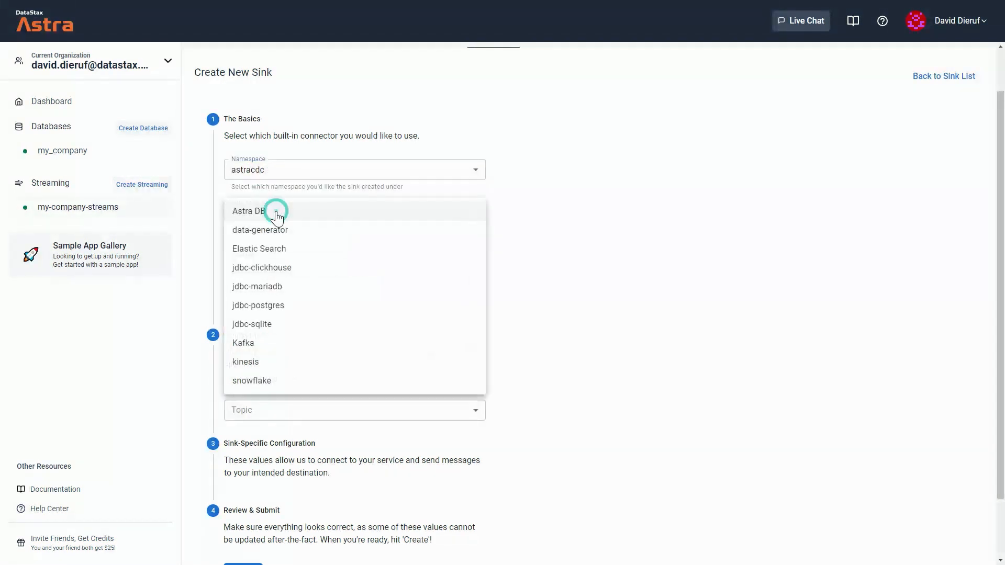
pyautogui.click(263, 213)
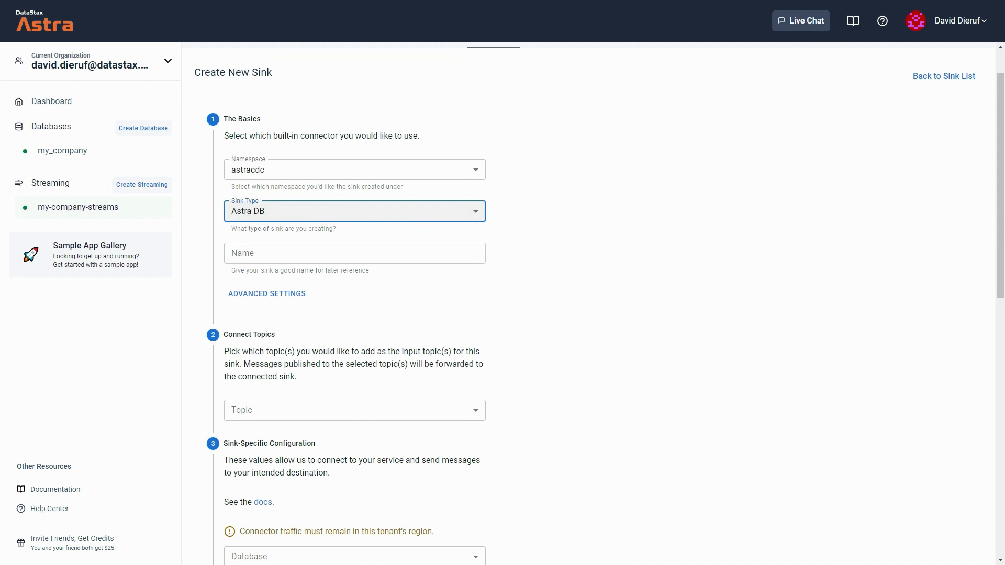
pyautogui.click(625, 536)
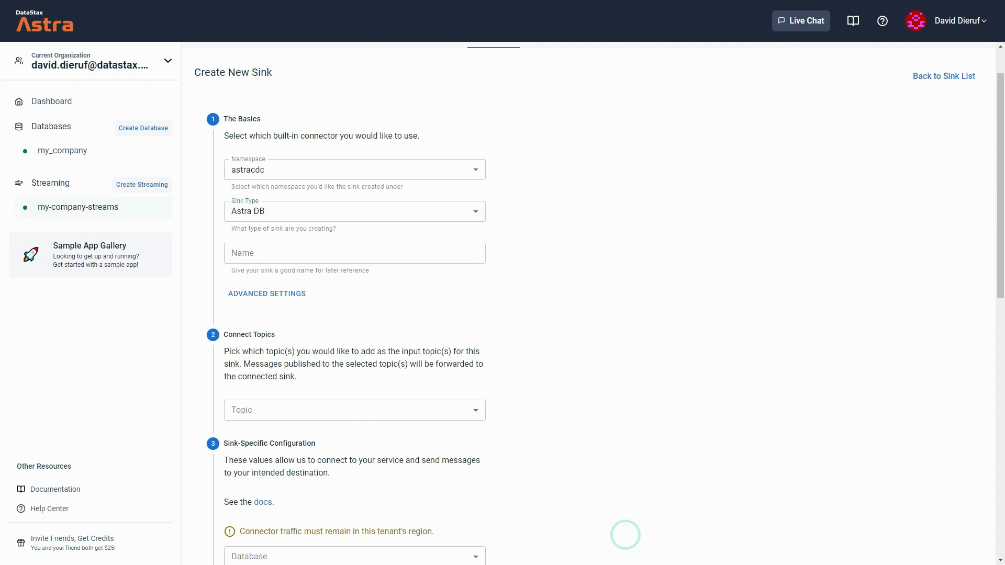
pyautogui.click(390, 254)
pyautogui.click(385, 276)
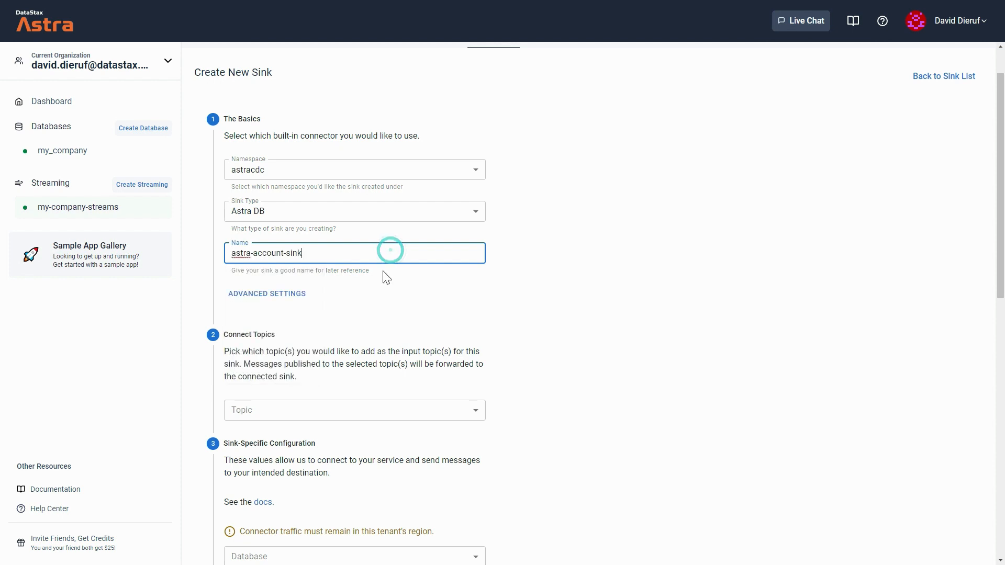
# - Choose the data topic for our_product.all_accounts as the sink's input topic
pyautogui.scroll(-4, 602, 328)
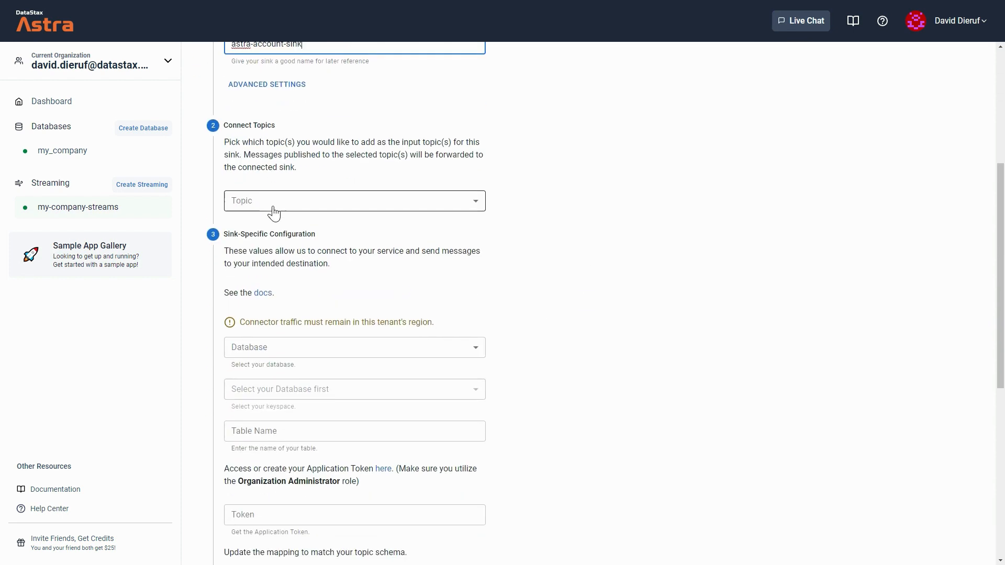
pyautogui.click(272, 210)
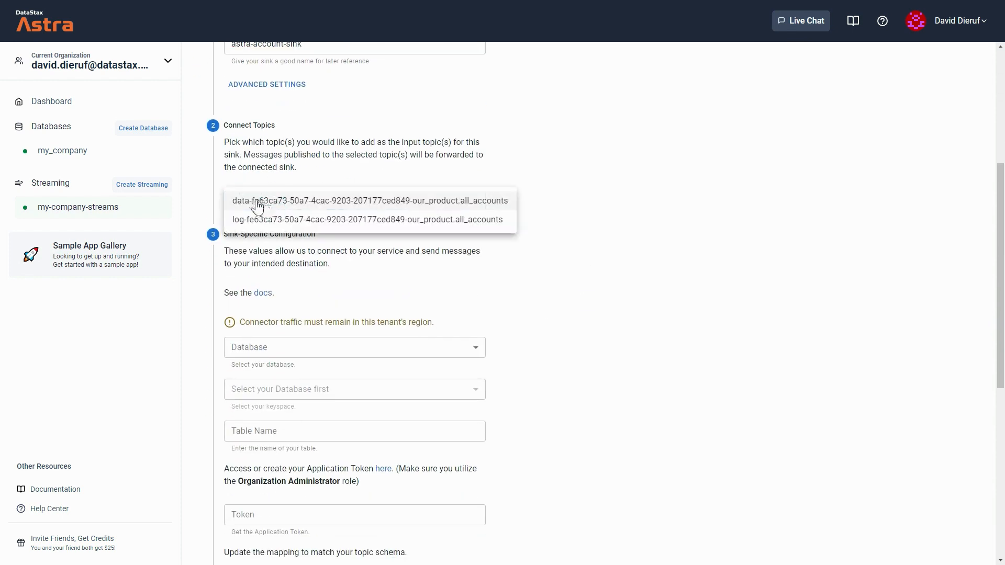
pyautogui.click(481, 202)
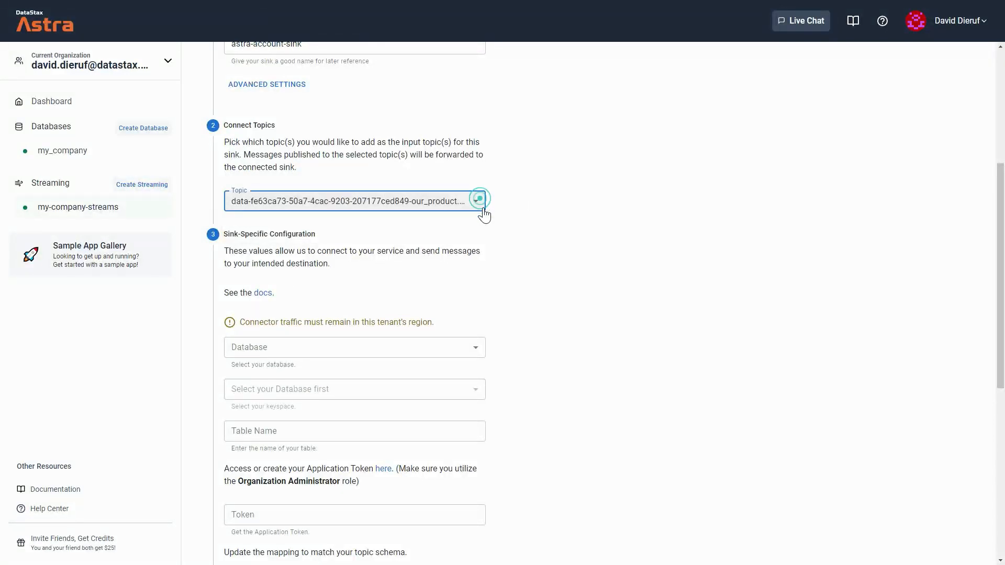
# - Set the sink destination to database my_company, keyspace our_product, and table name cdc_accounts
pyautogui.click(359, 357)
pyautogui.click(356, 350)
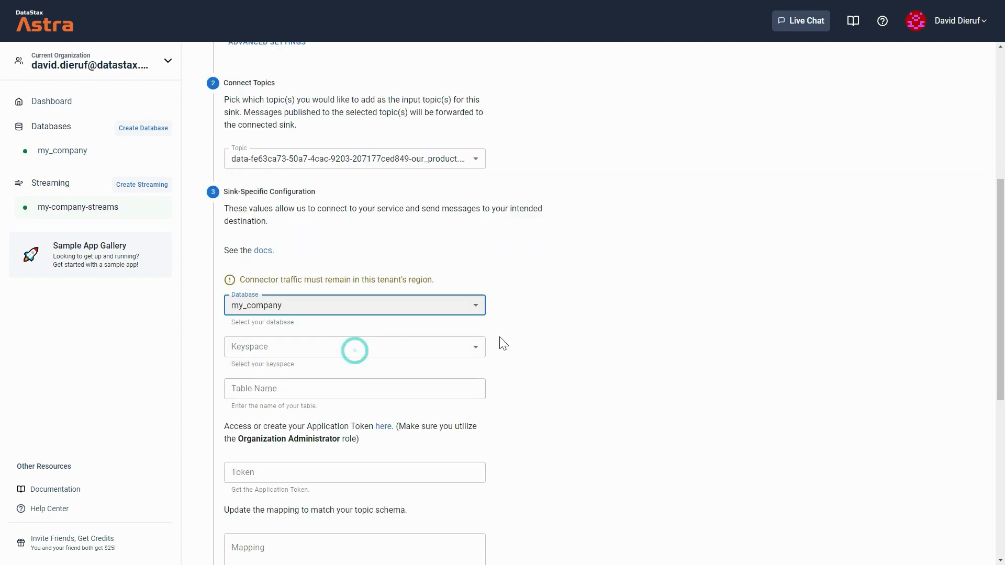
pyautogui.scroll(-2, 502, 342)
pyautogui.click(302, 236)
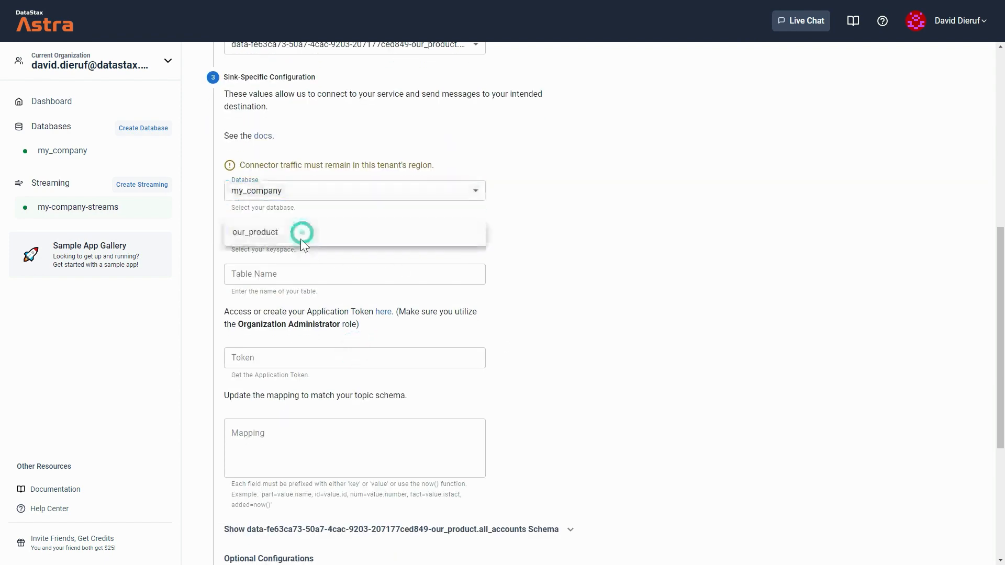
pyautogui.click(299, 234)
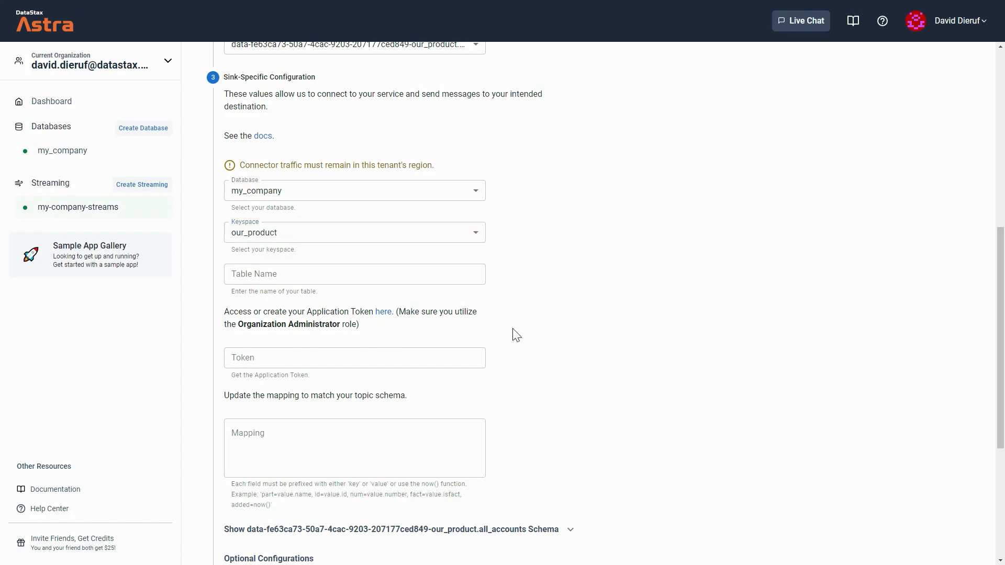
pyautogui.press('Tab')
pyautogui.write('cdc_accounts')
# - Paste the copied application token into the sink's token field
pyautogui.scroll(-2, 516, 330)
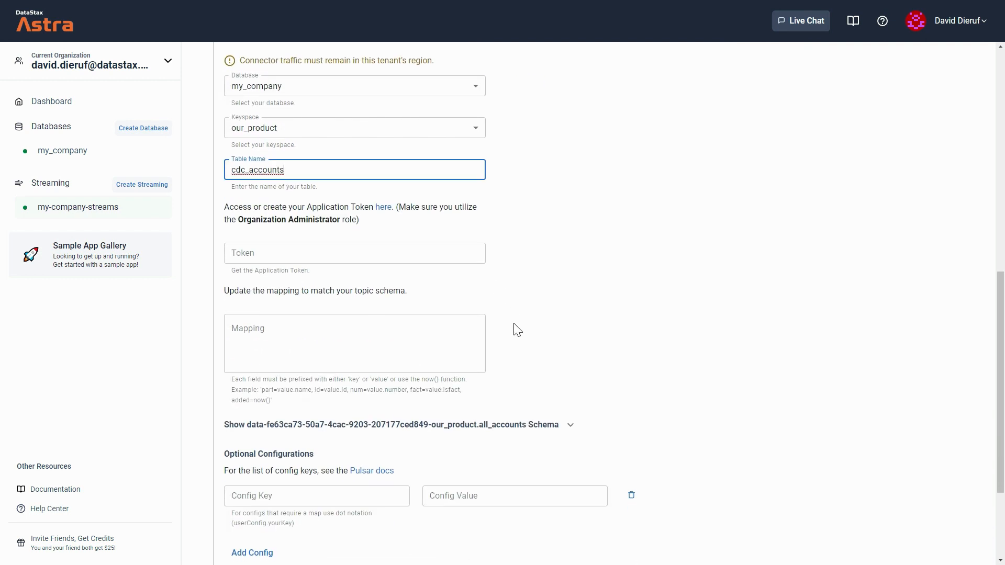
pyautogui.scroll(-1, 516, 330)
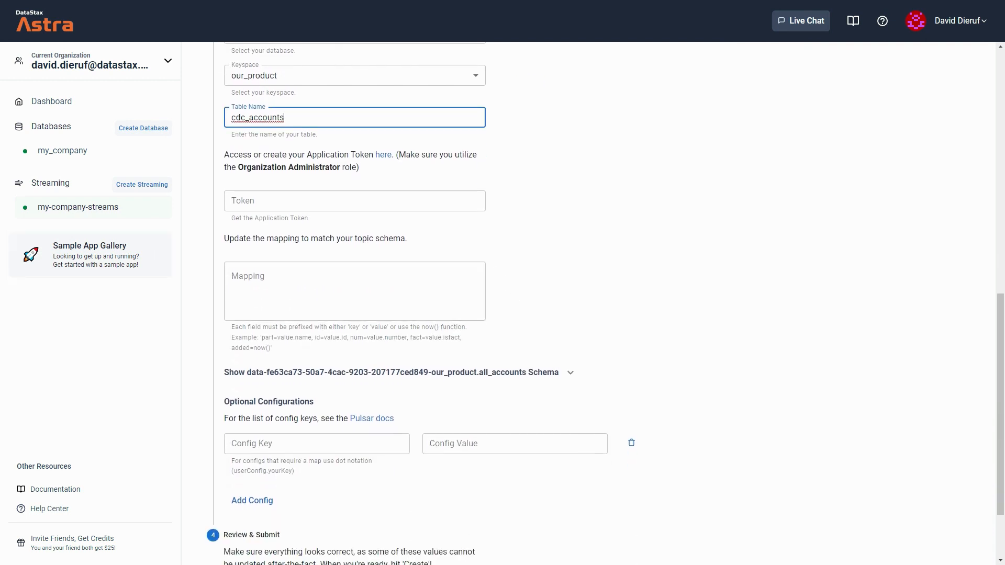
pyautogui.click(437, 266)
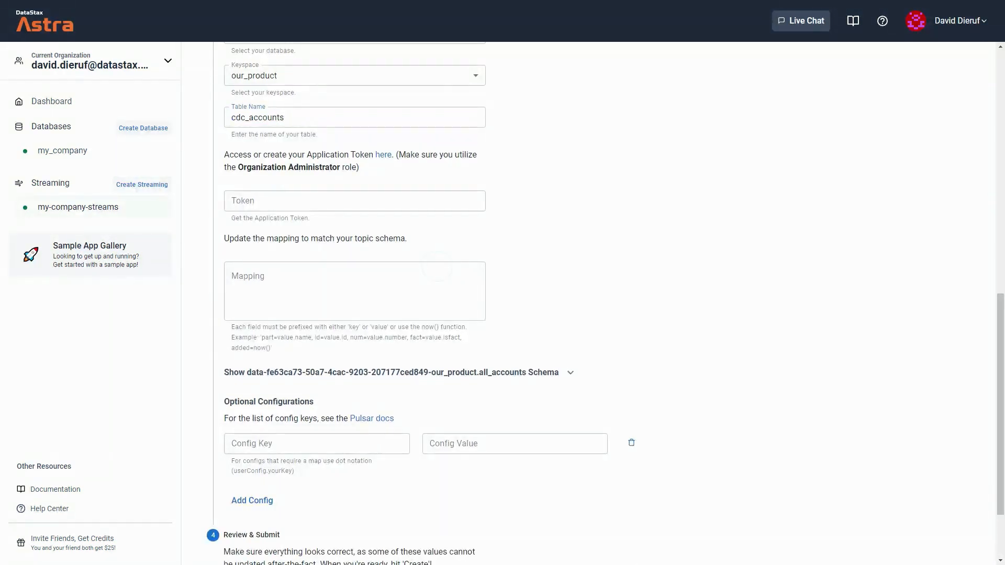
pyautogui.click(445, 206)
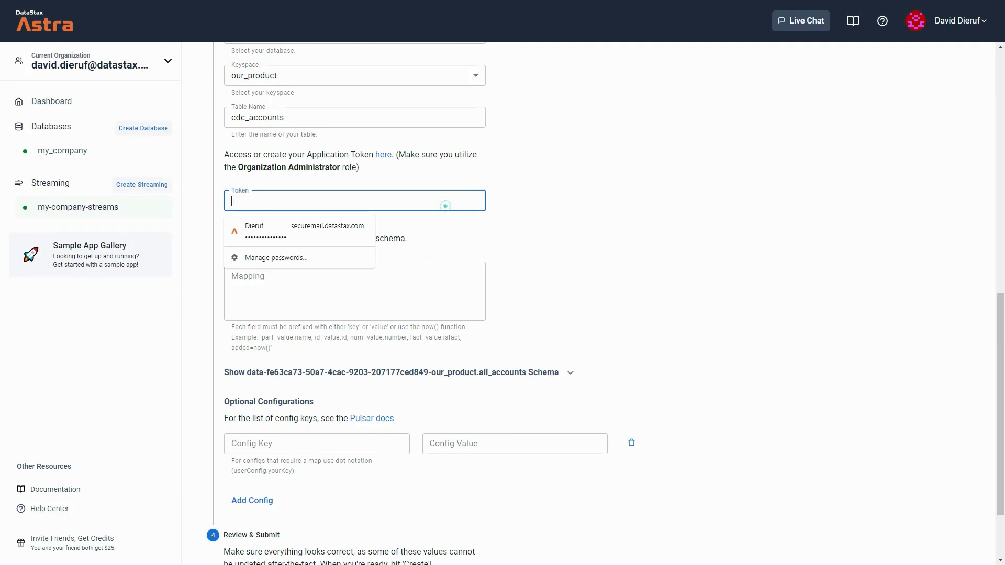
pyautogui.hotkey('ctrl', 'v')
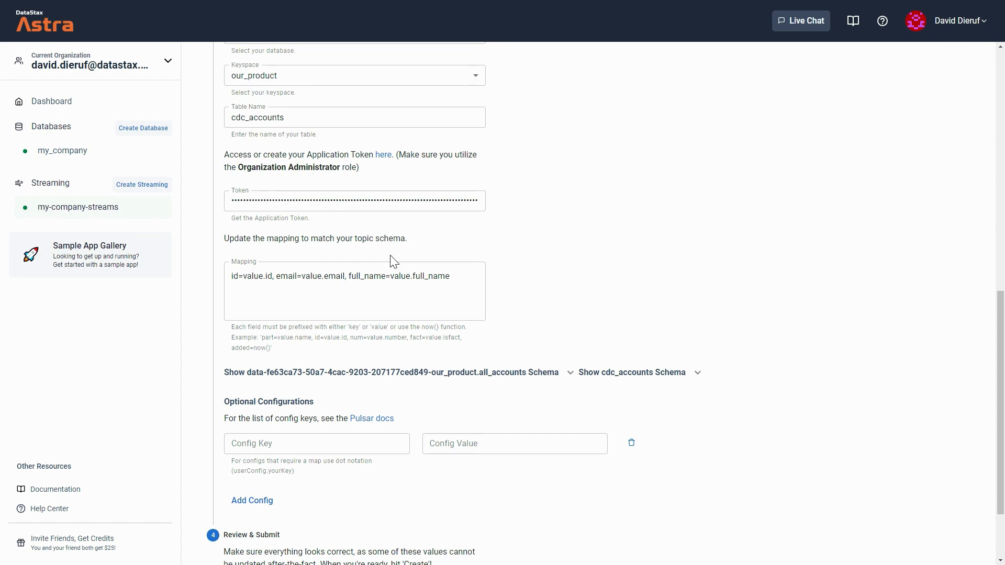
# - Replace the field mapping with id=key.id, full_name=value.full_name, email=value.email and create the sink
pyautogui.scroll(-1, 541, 284)
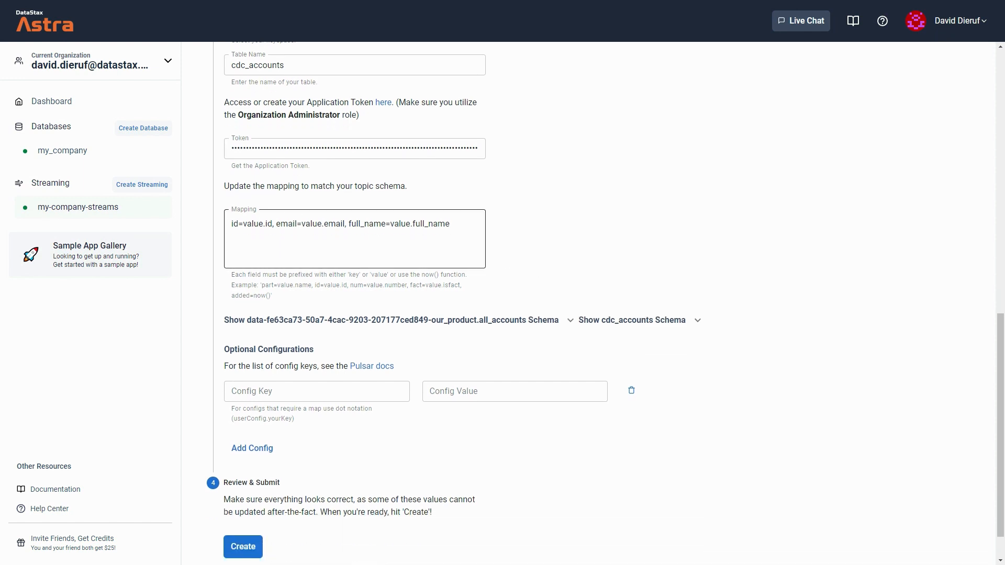
pyautogui.moveTo(458, 225); pyautogui.dragTo(230, 225)
pyautogui.press('BackSpace')
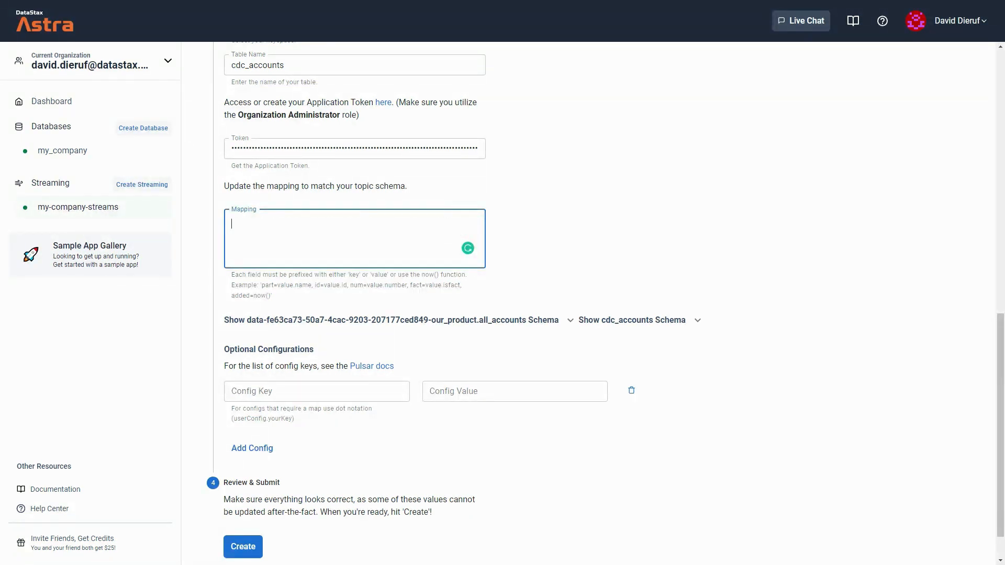
pyautogui.write('id=key.id, full_name=value.full_name, email=value.email')
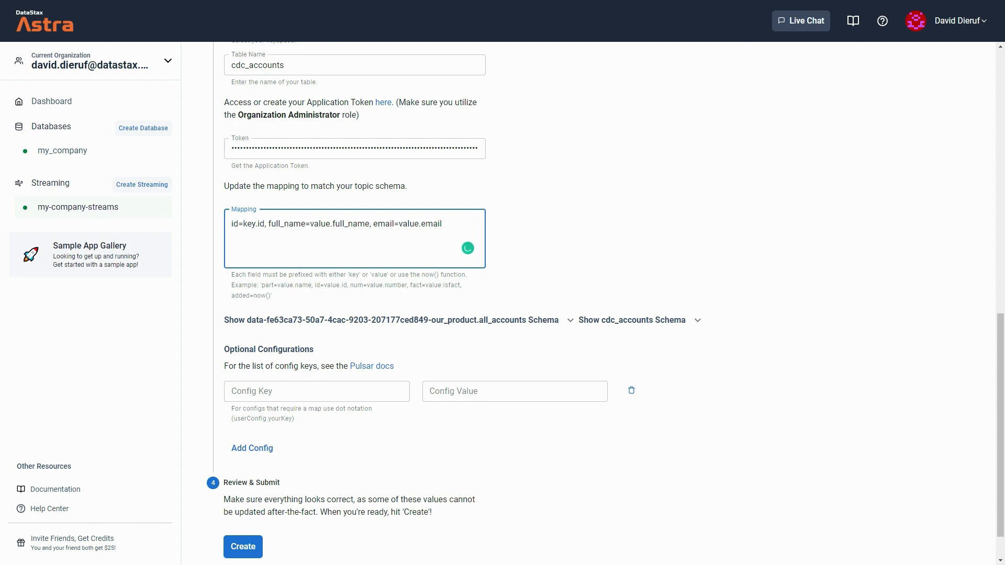
pyautogui.doubleClick(248, 226)
pyautogui.click(294, 224)
pyautogui.click(253, 550)
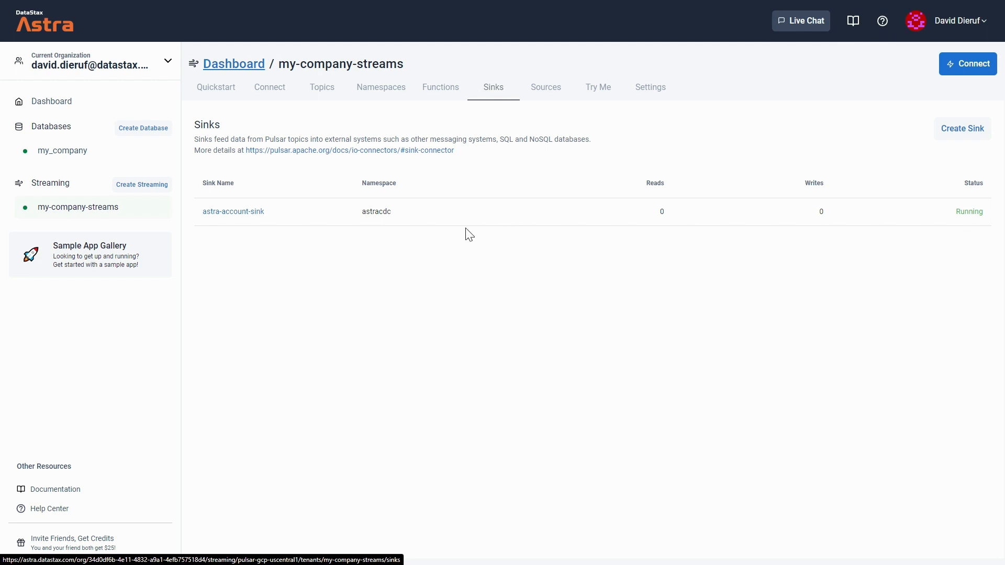
# - In the my_company CQL console, insert a sample row with an id, full name and e-mail into our_product.all_accounts
pyautogui.click(80, 155)
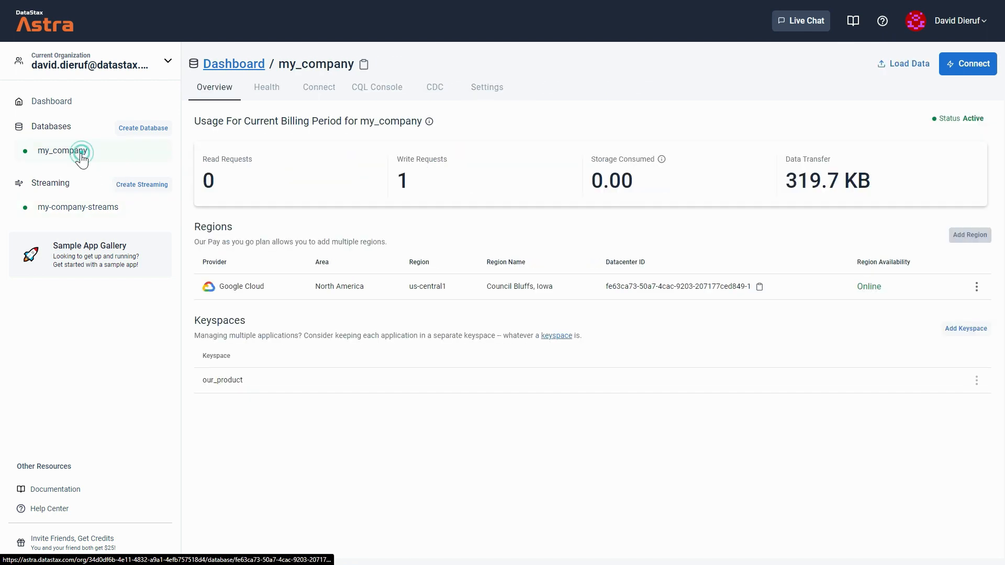
pyautogui.click(380, 90)
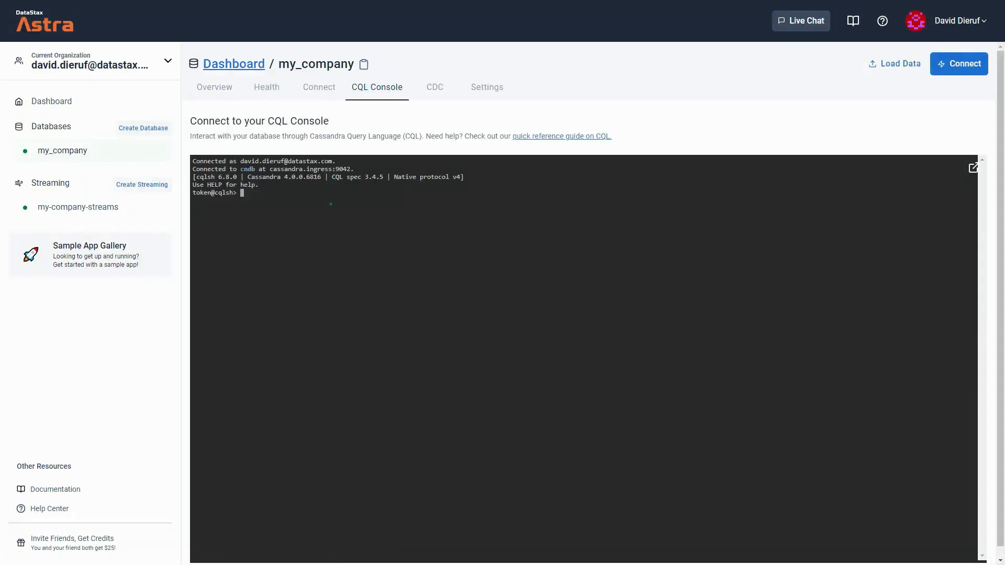
pyautogui.click(331, 204)
pyautogui.hotkey('ctrl', 'v')
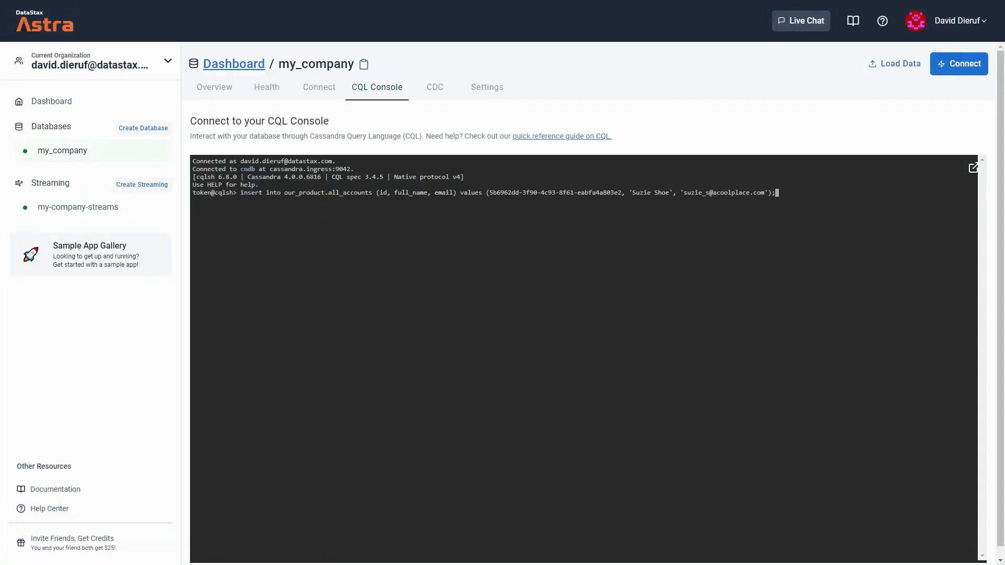
pyautogui.moveTo(372, 193); pyautogui.dragTo(329, 193)
pyautogui.hotkey('ctrl', 'x')
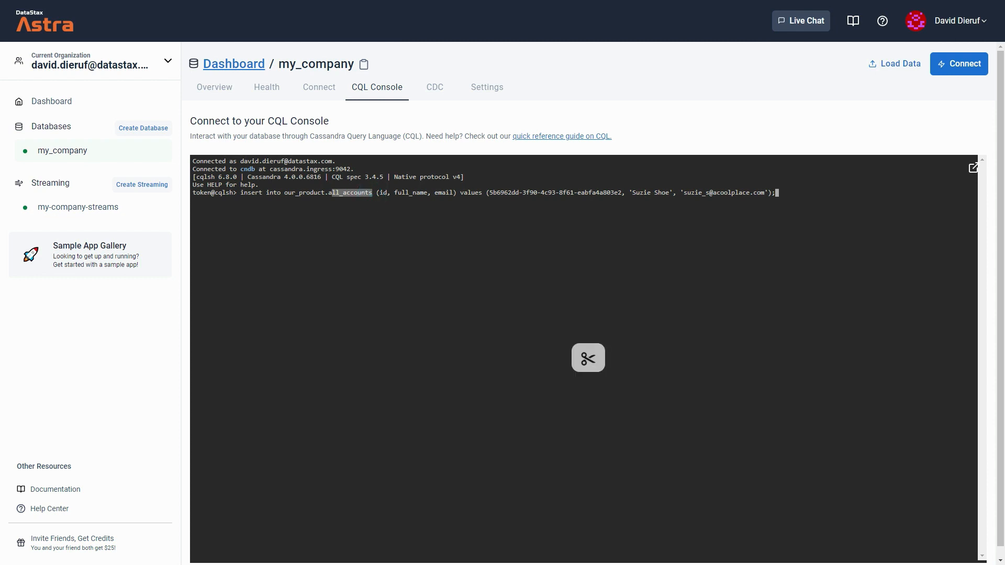
pyautogui.press('Return')
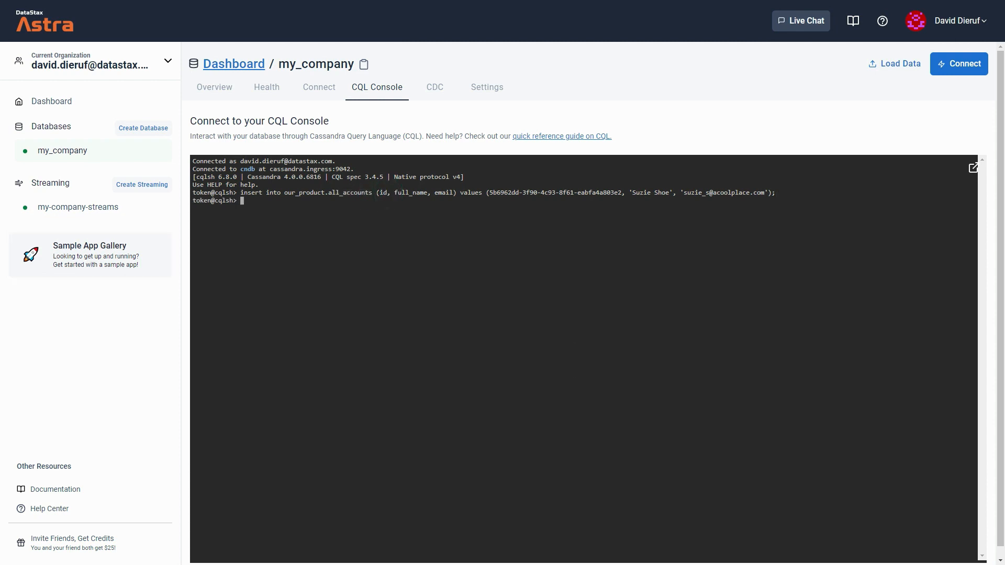
# - Query all rows from our_product.cdc_accounts to check the streamed data
pyautogui.click(271, 239)
pyautogui.hotkey('ctrl', 'v')
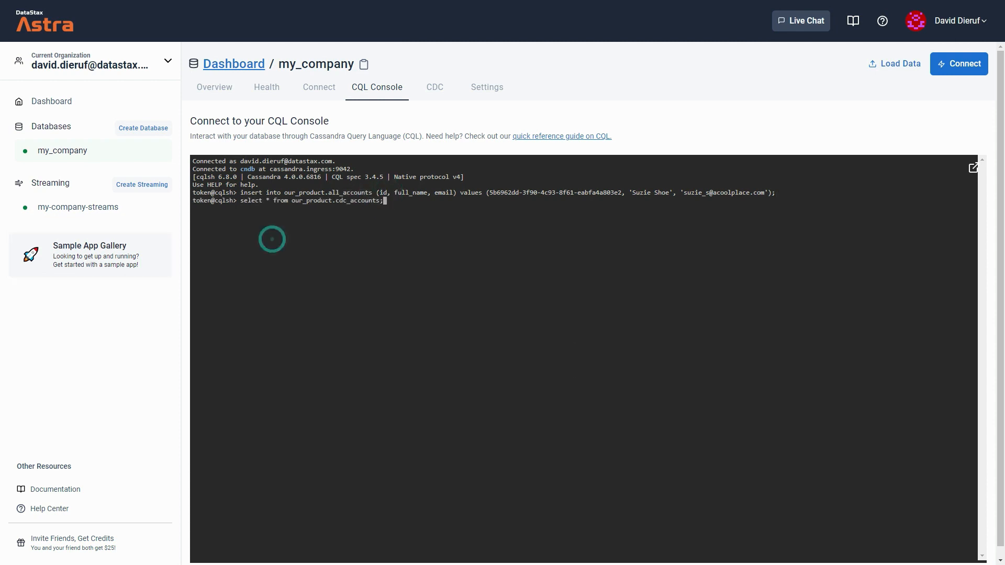
pyautogui.press('Return')
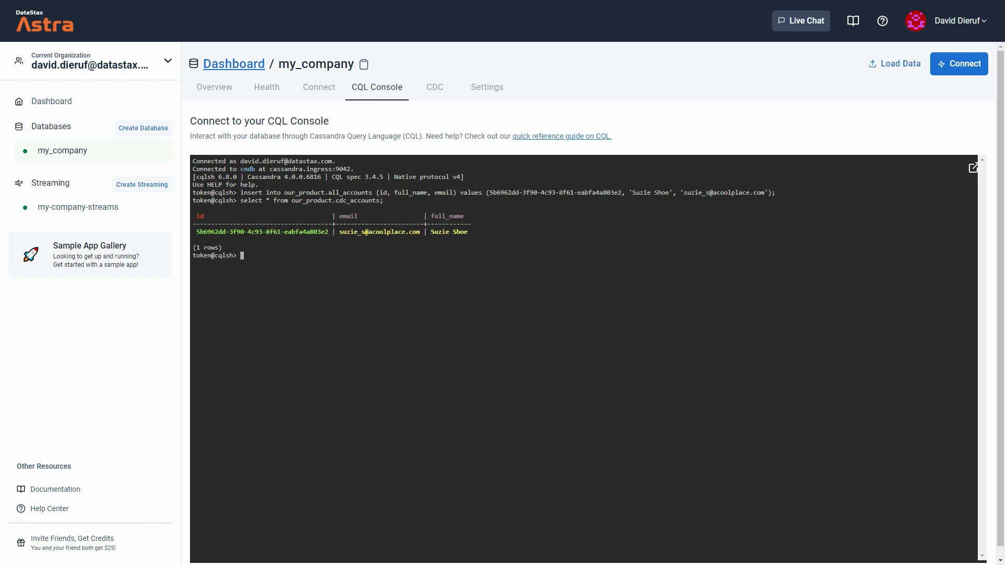